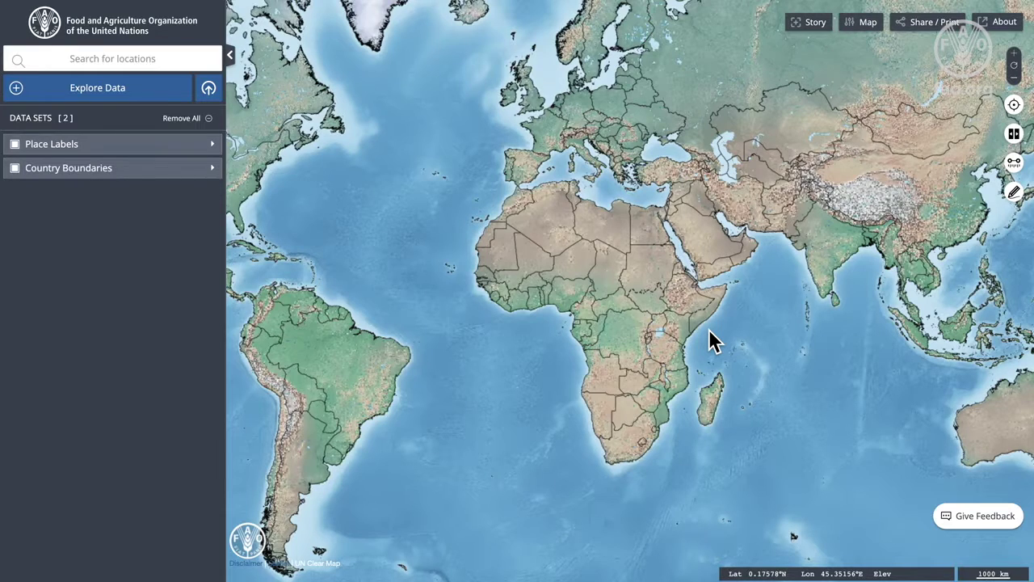
Step: Add WaPOR Continental Precipitation (Africa and Near East - Monthly, ~5km) to the map
click(127, 94)
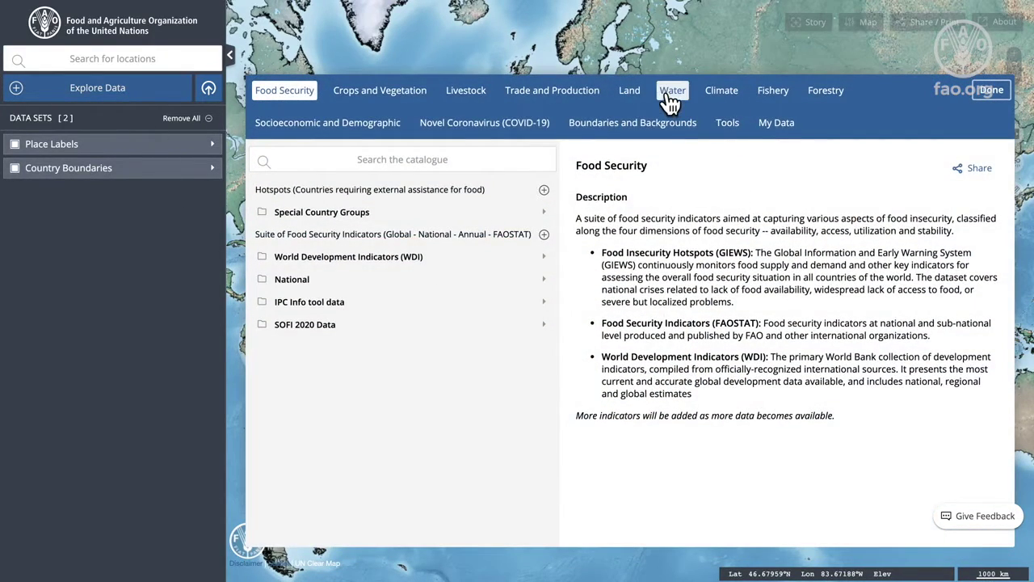
click(670, 94)
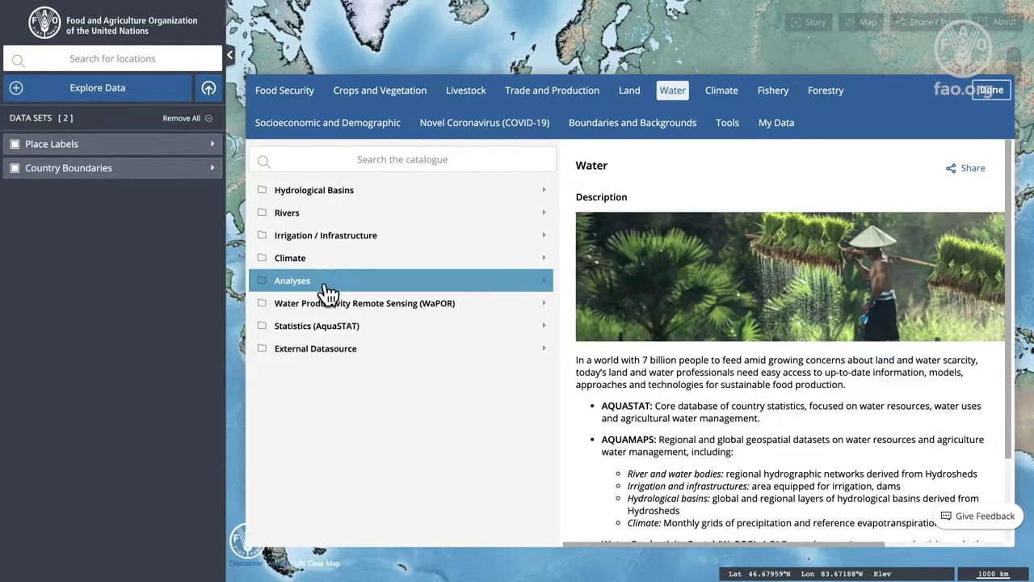
click(291, 315)
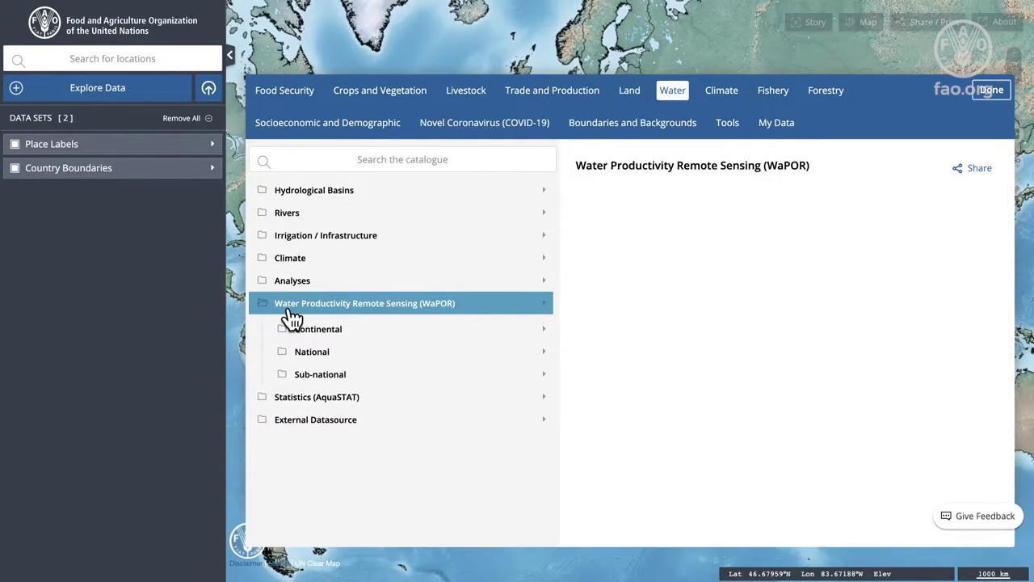
click(332, 340)
scroll(429, 356, down, 5)
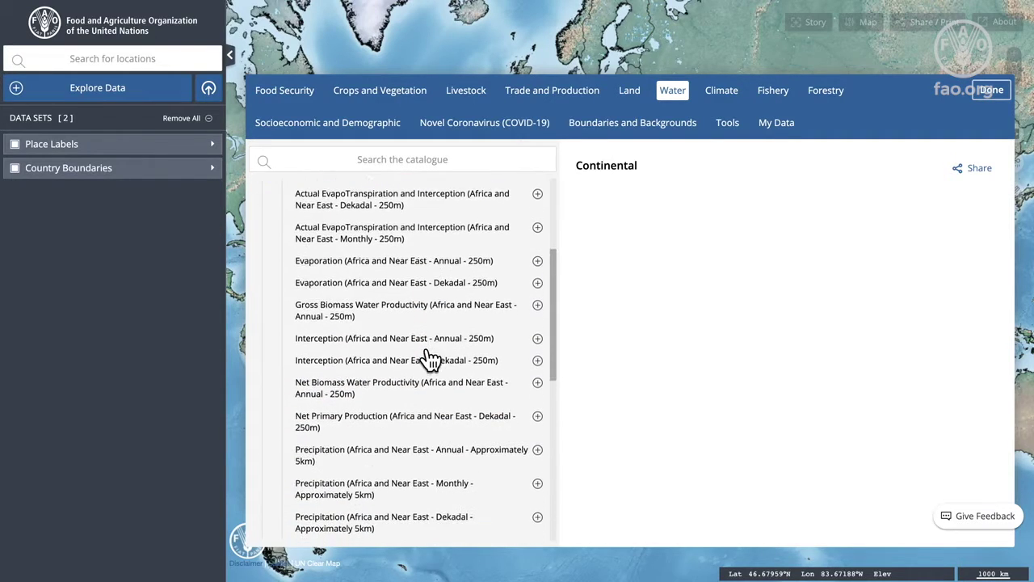
scroll(364, 299, down, 4)
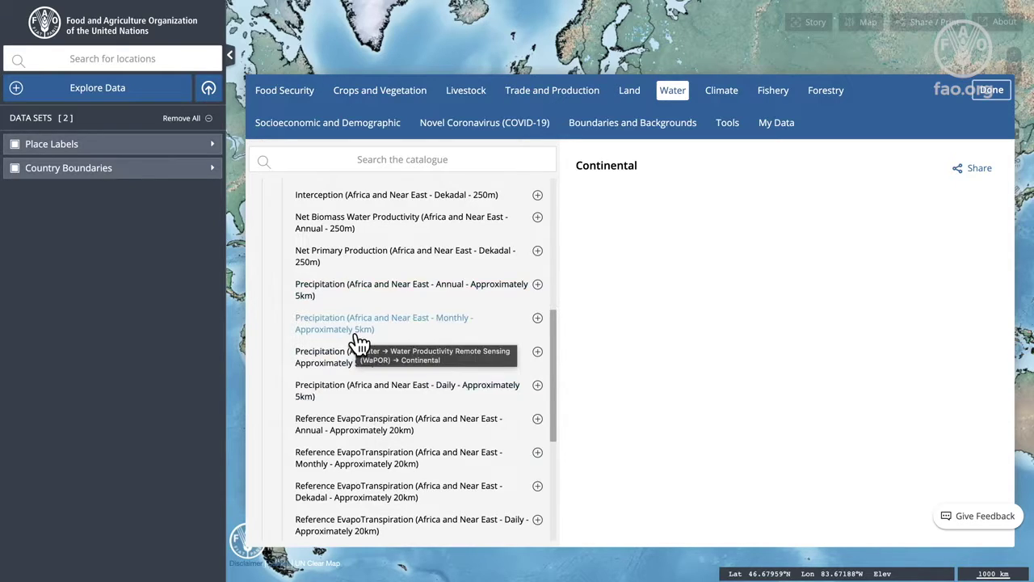
click(538, 320)
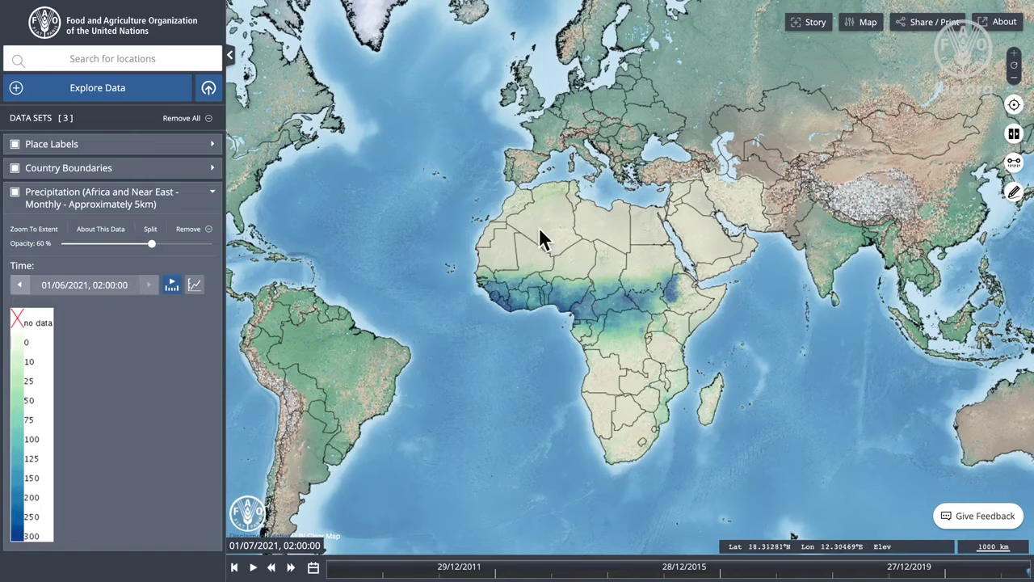
Step: Zoom to East Africa and query a Uganda point, showing 8 mm precipitation for 2021-06
drag(631, 294, 715, 392)
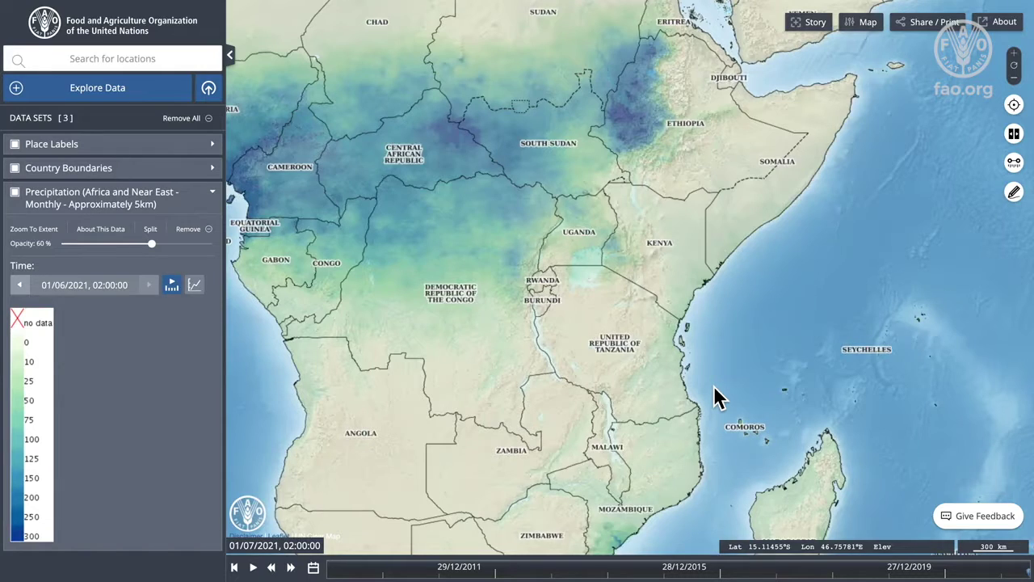
click(570, 240)
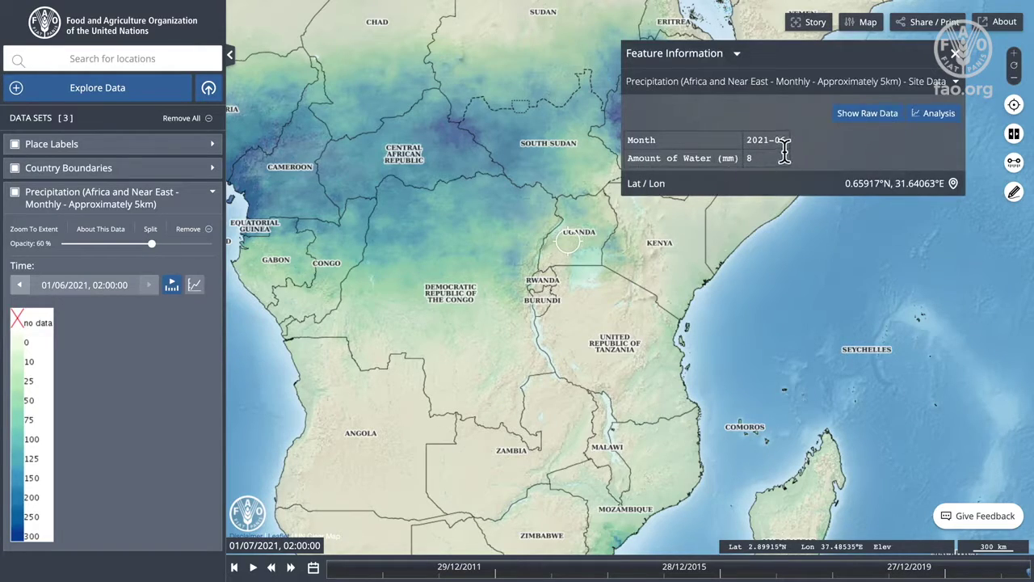
Step: Run a Deviations from averages analysis for the point 0.66°N, 31.64°E
click(938, 115)
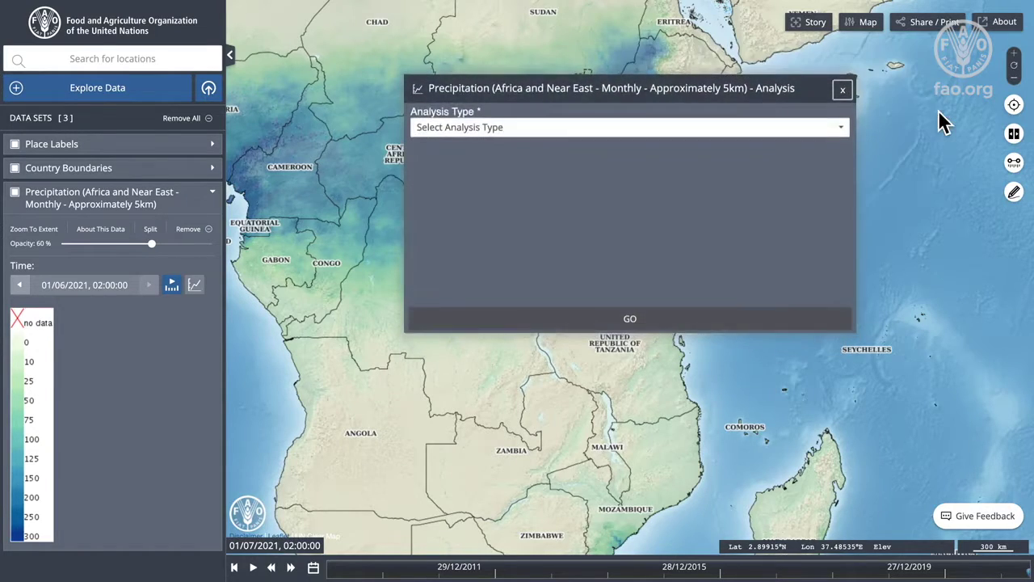
click(776, 139)
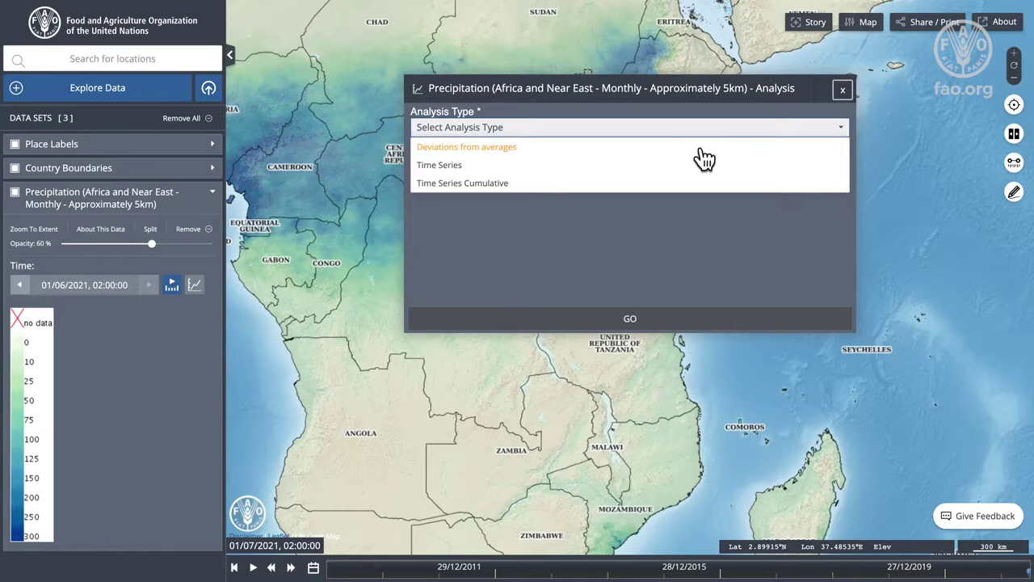
click(439, 150)
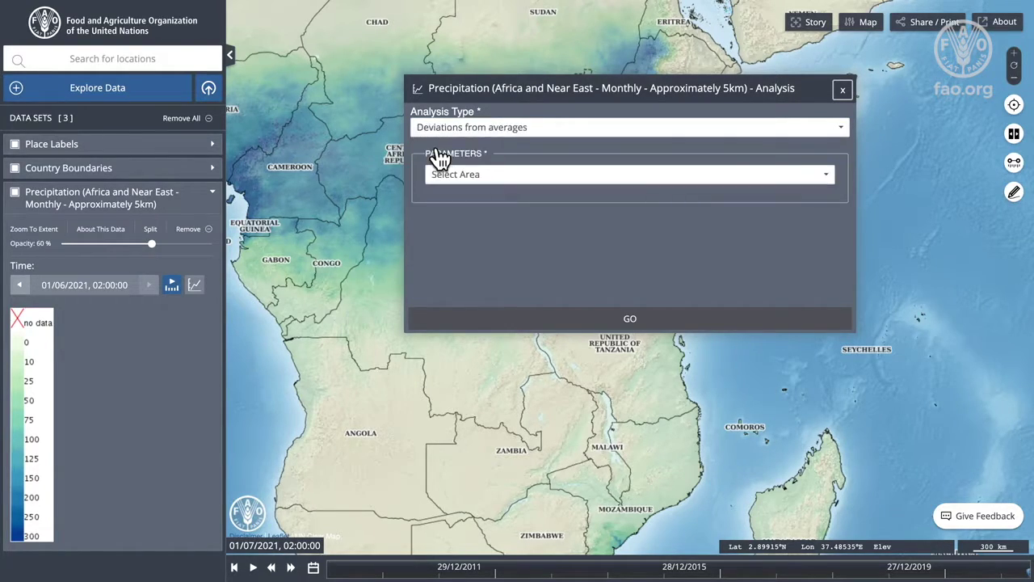
click(490, 178)
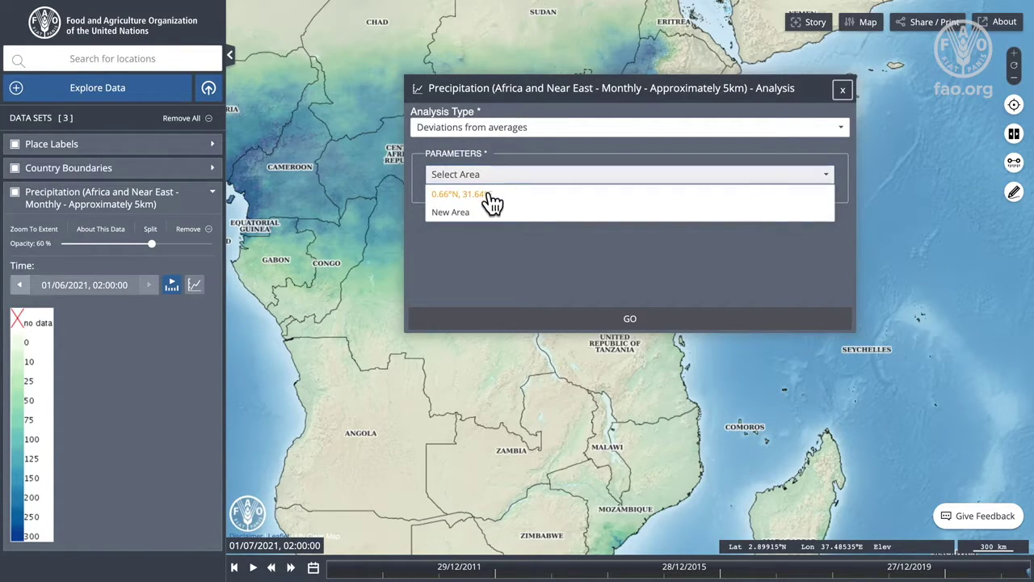
click(491, 197)
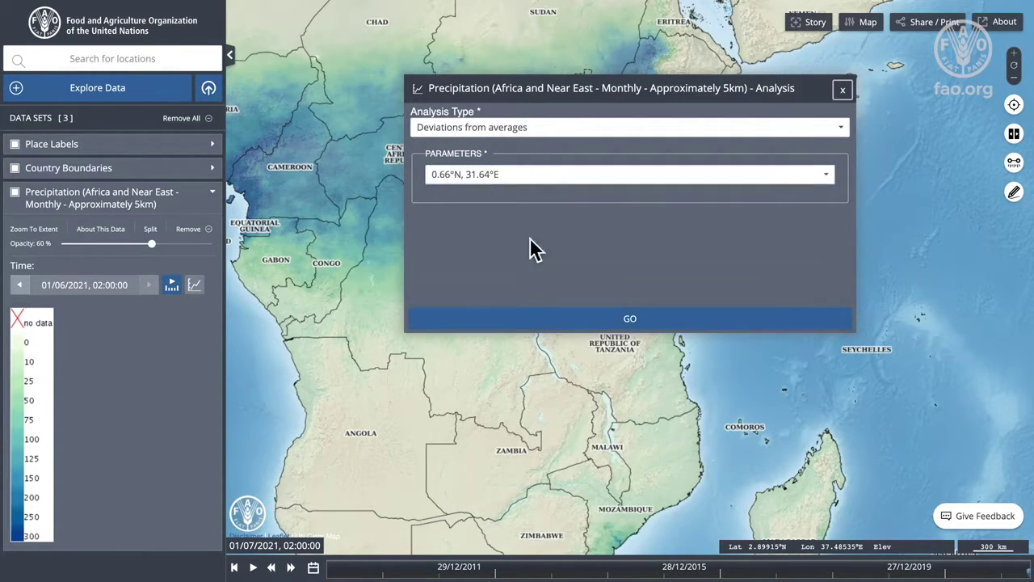
click(659, 332)
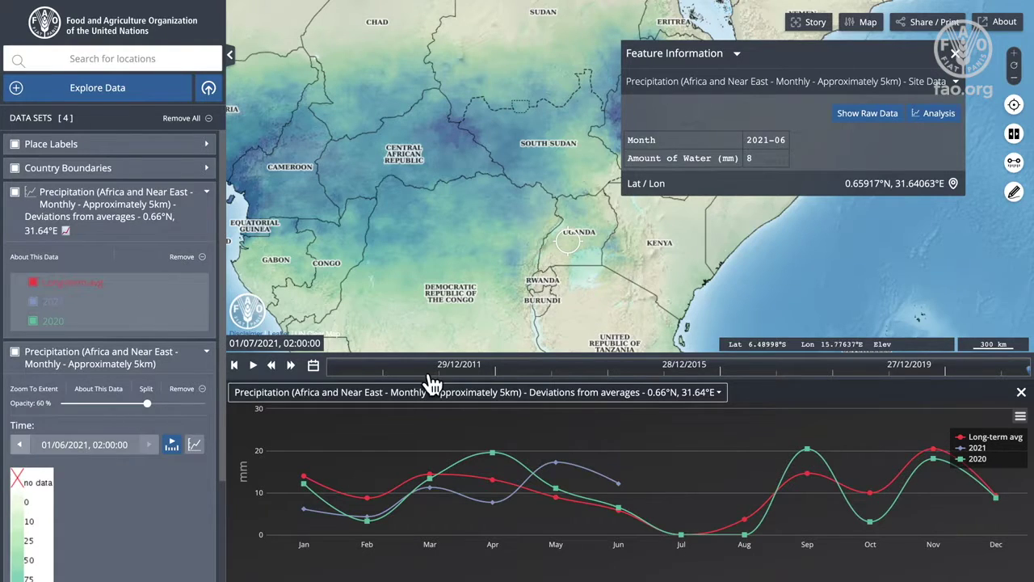
mouse_move(513, 434)
mouse_move(507, 514)
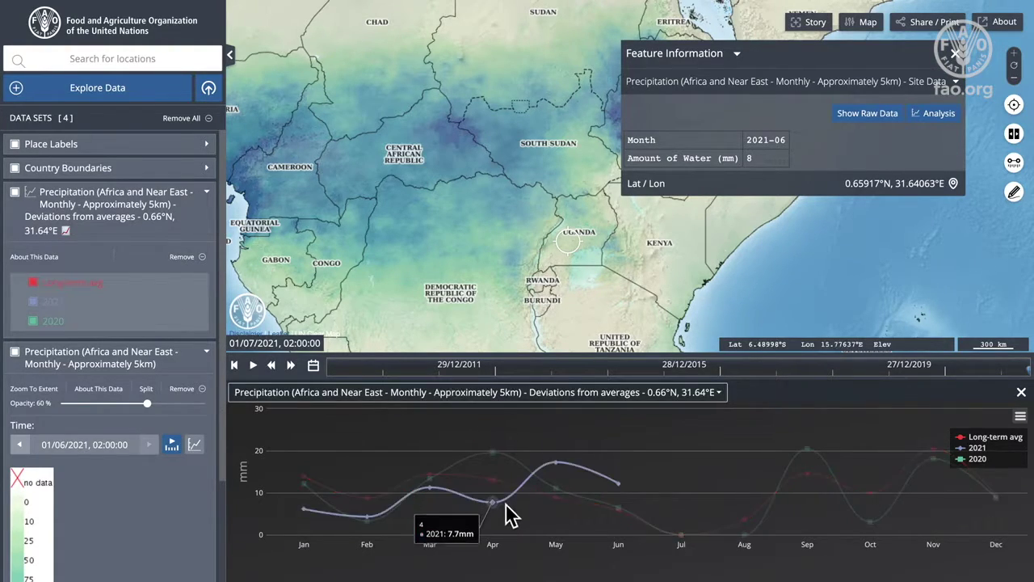
mouse_move(497, 485)
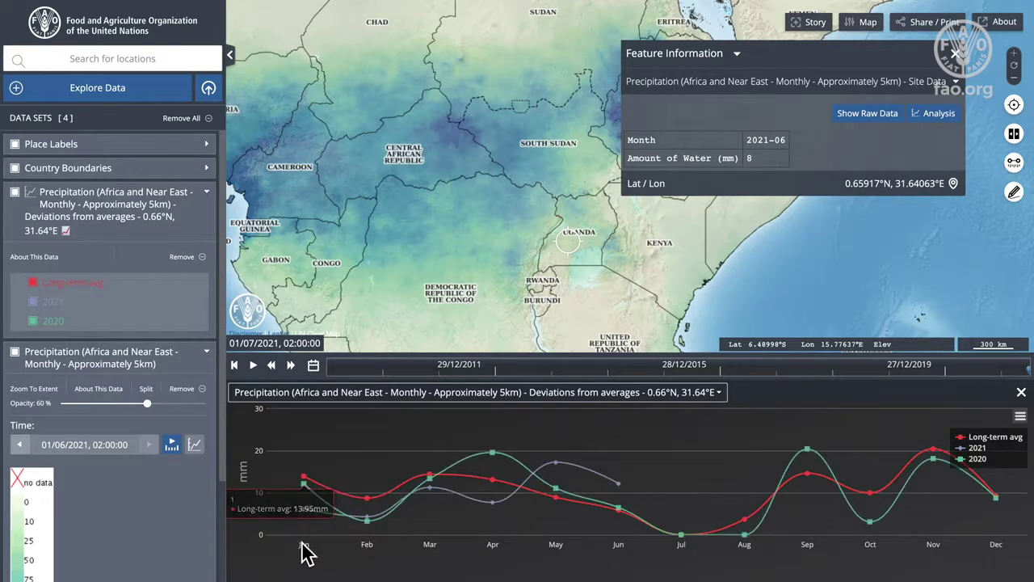
mouse_move(350, 420)
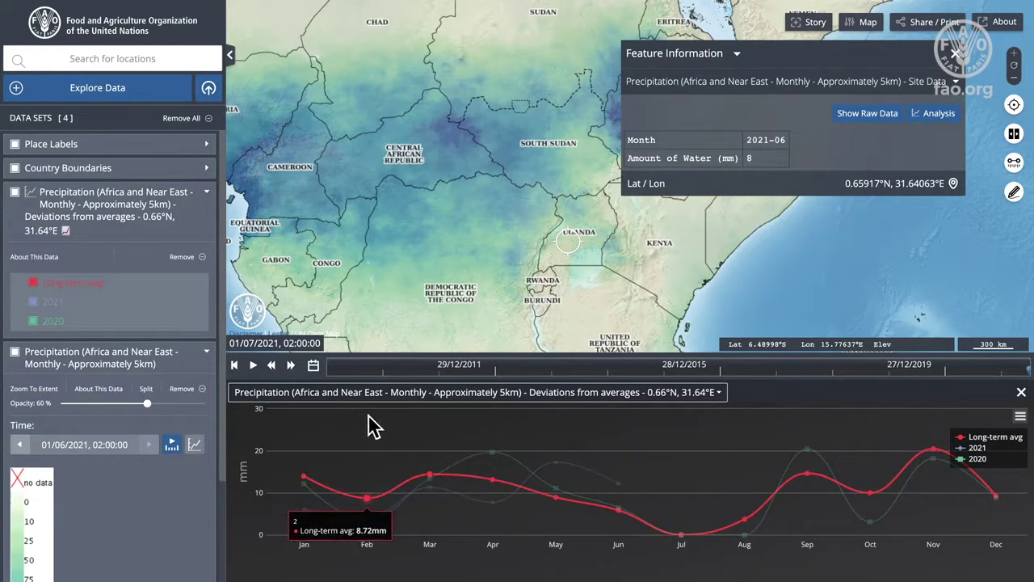
drag(348, 465, 536, 536)
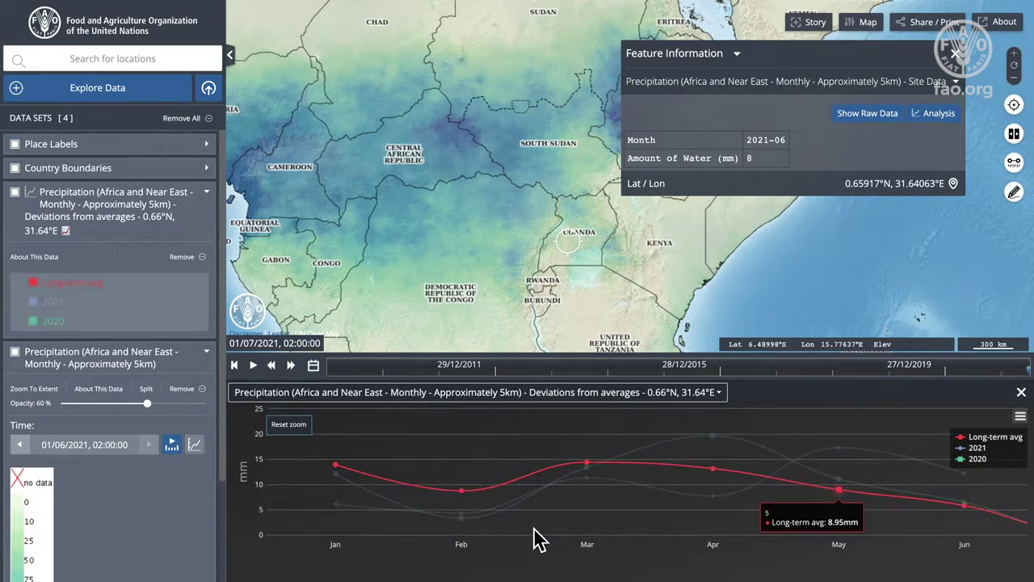
click(292, 432)
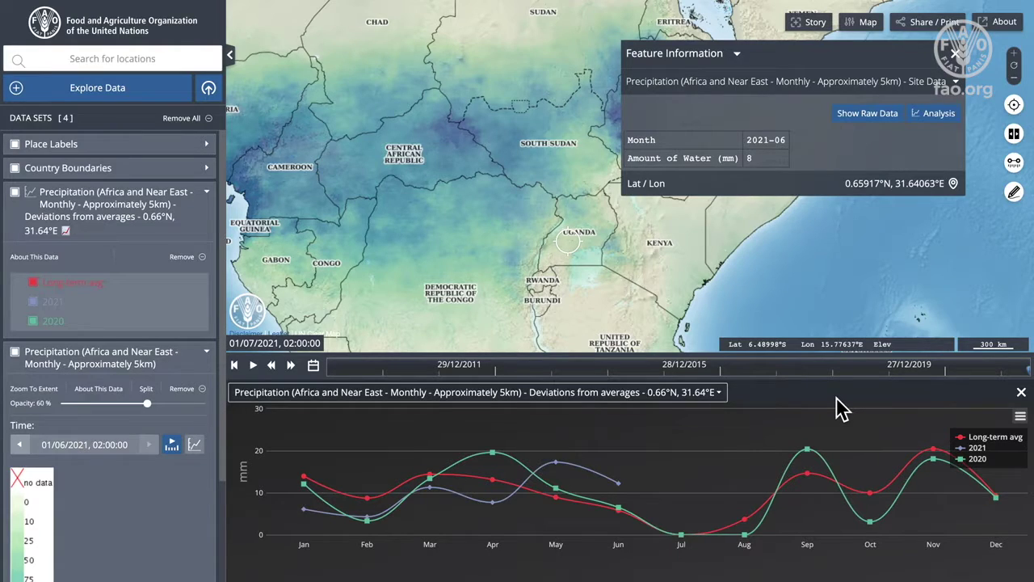
Step: Set up a Deviations from averages analysis using a New Area as the area
click(940, 115)
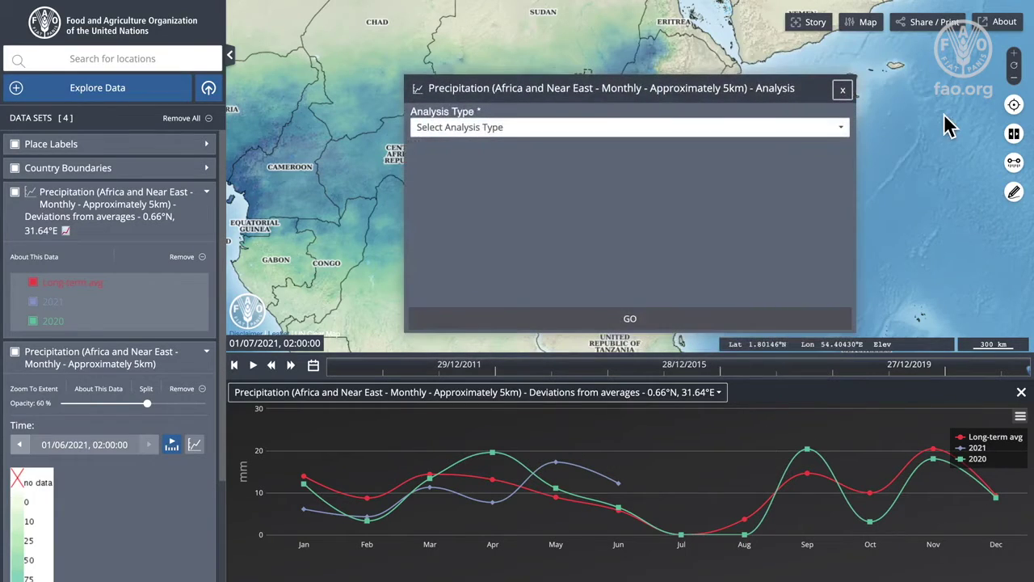
click(730, 129)
click(634, 147)
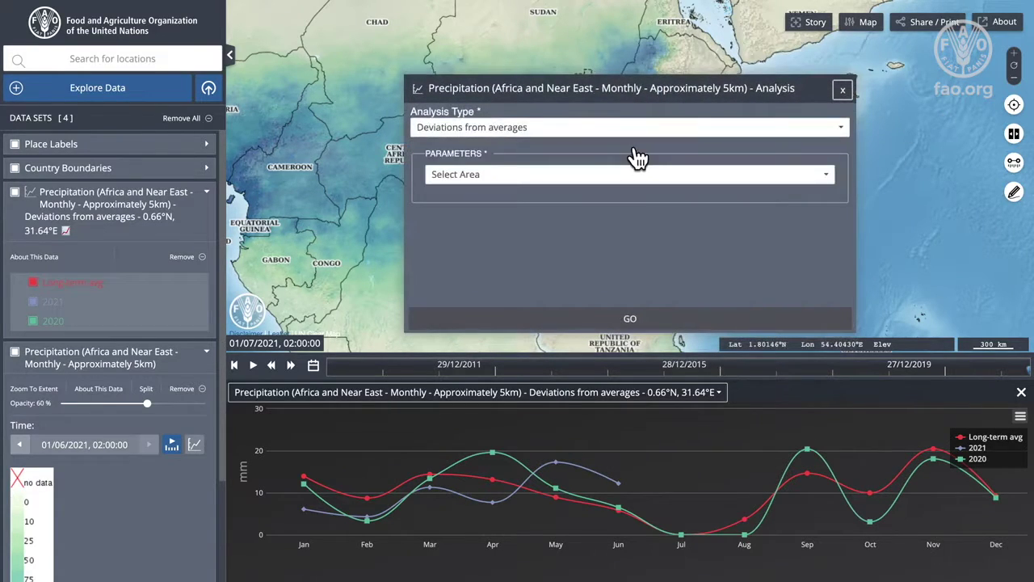
click(476, 178)
click(467, 213)
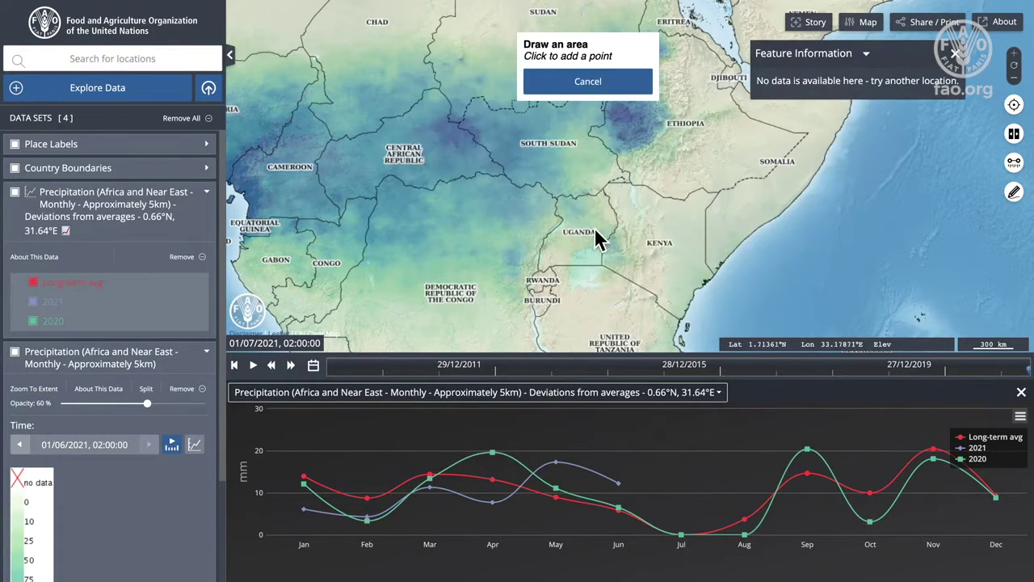
Step: Zoom into Uganda and draw a four-corner area, finishing it as Area 1
scroll(595, 237, up, 1)
scroll(595, 237, up, 2)
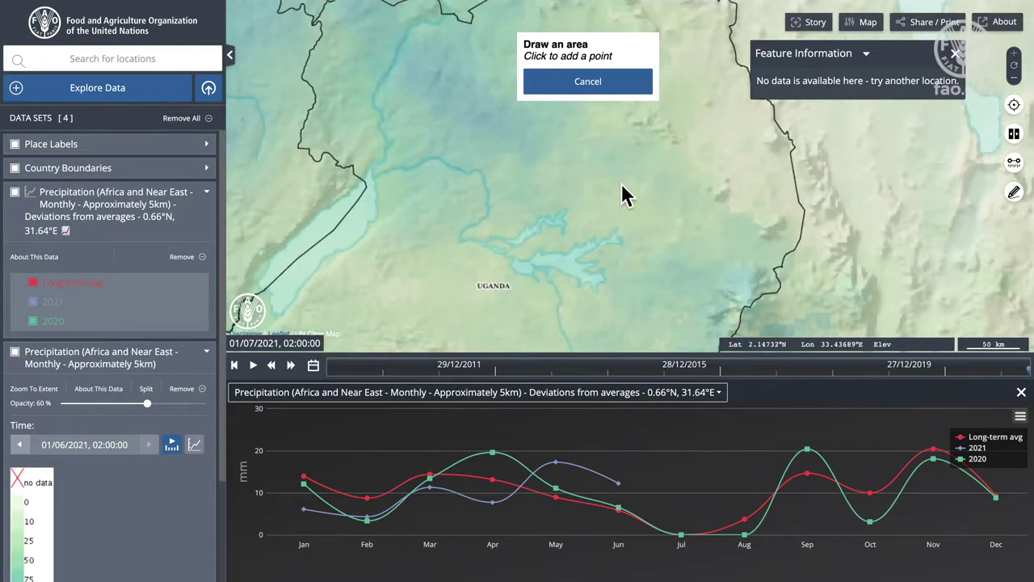
click(617, 178)
click(616, 194)
click(640, 174)
click(642, 193)
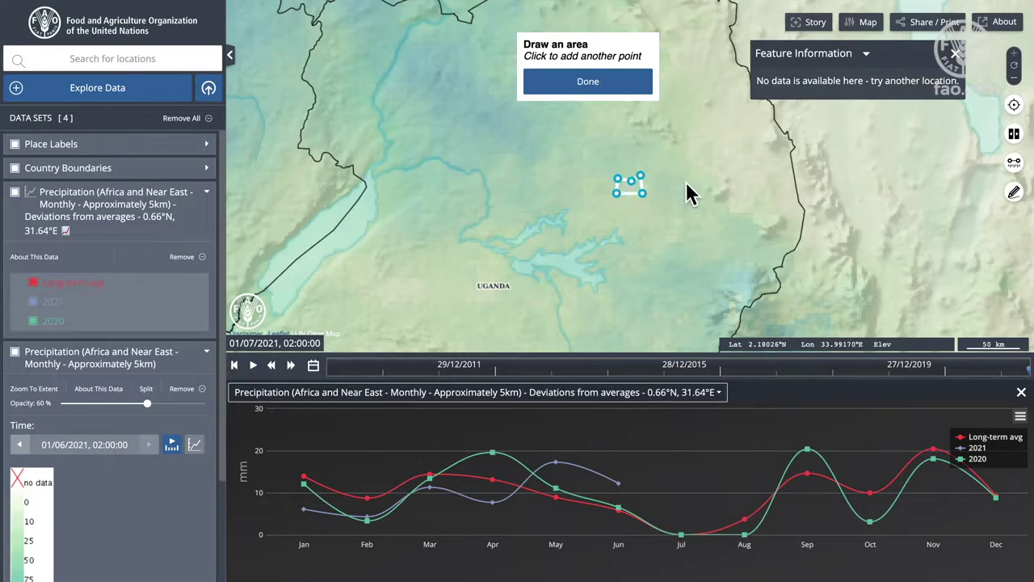
click(623, 83)
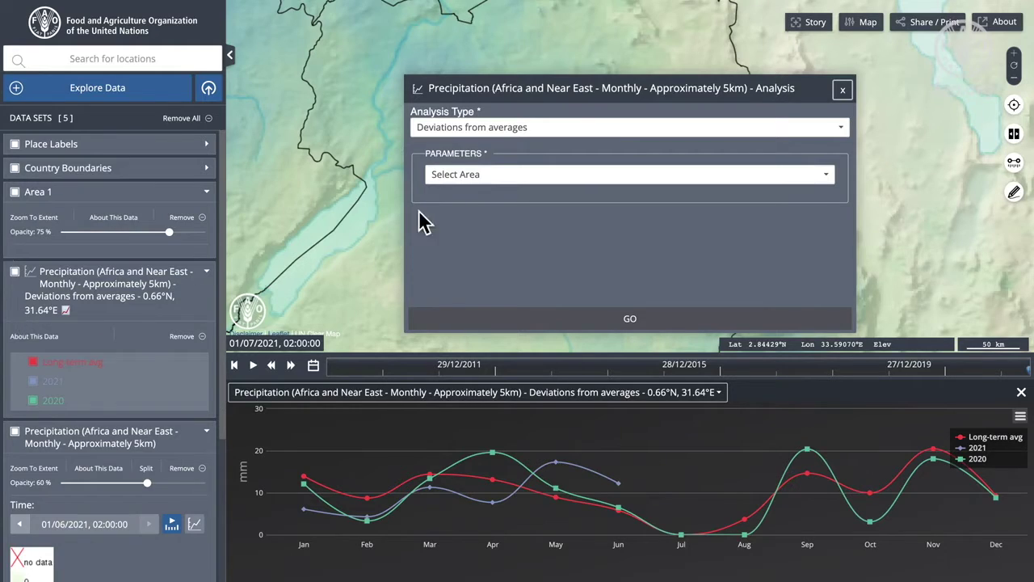
Step: Run the deviations analysis for Area 1 and display its chart
click(456, 176)
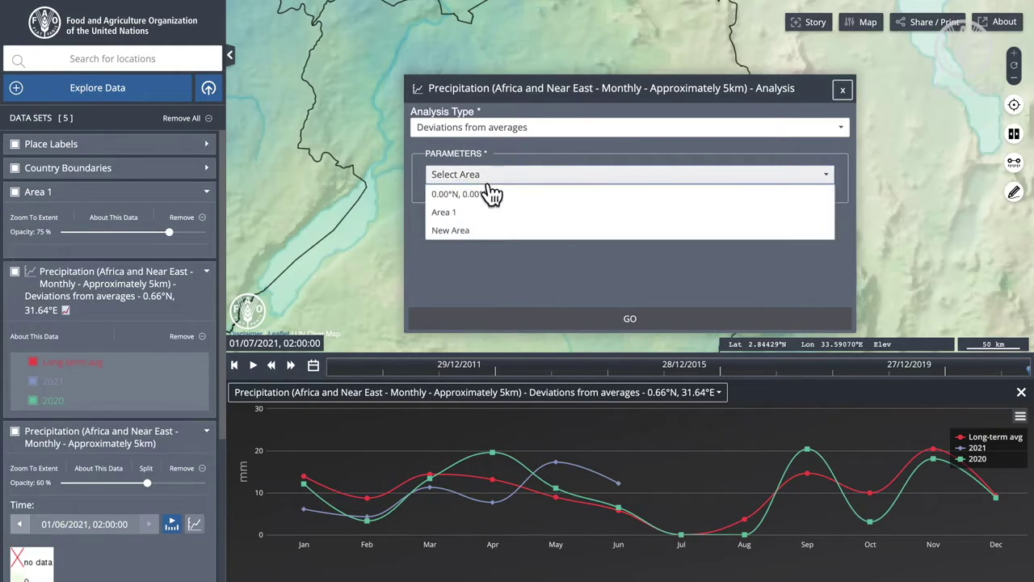
click(447, 213)
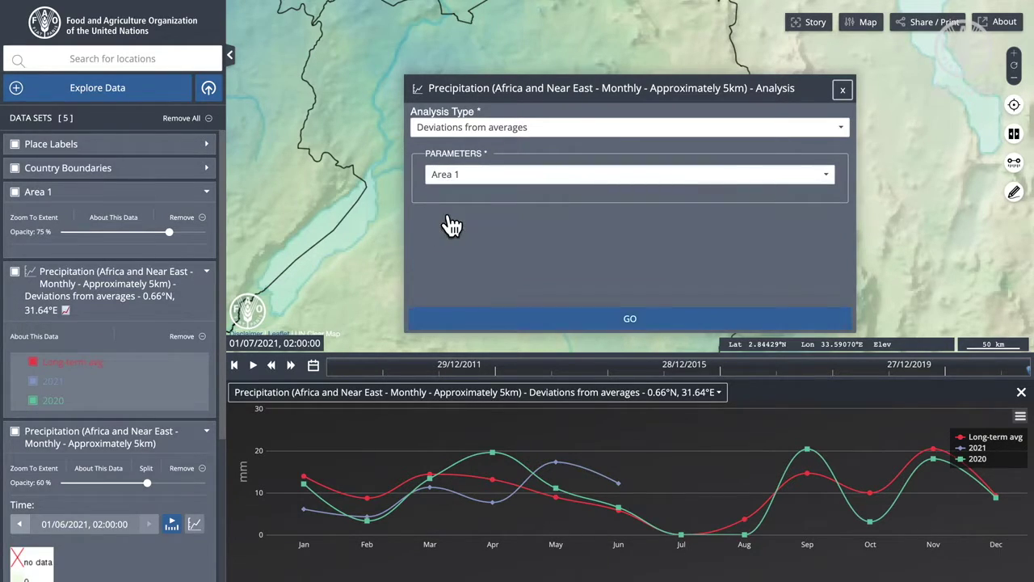
click(628, 324)
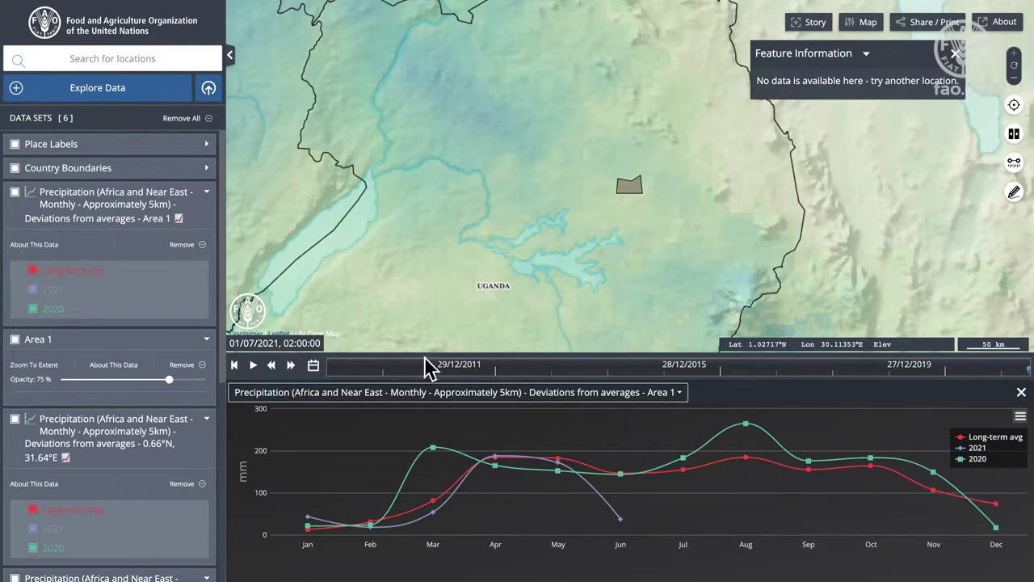
click(422, 395)
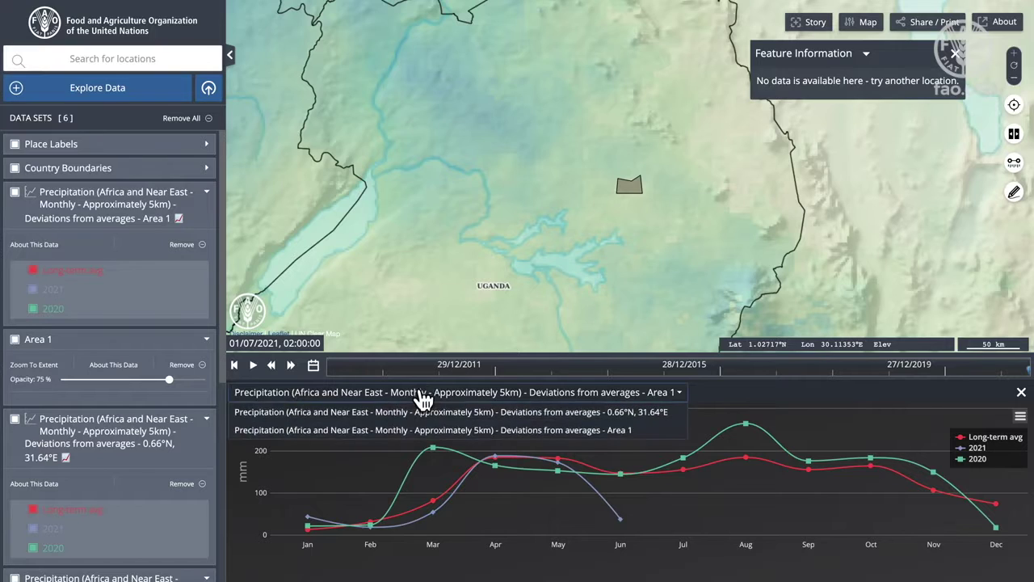
click(437, 431)
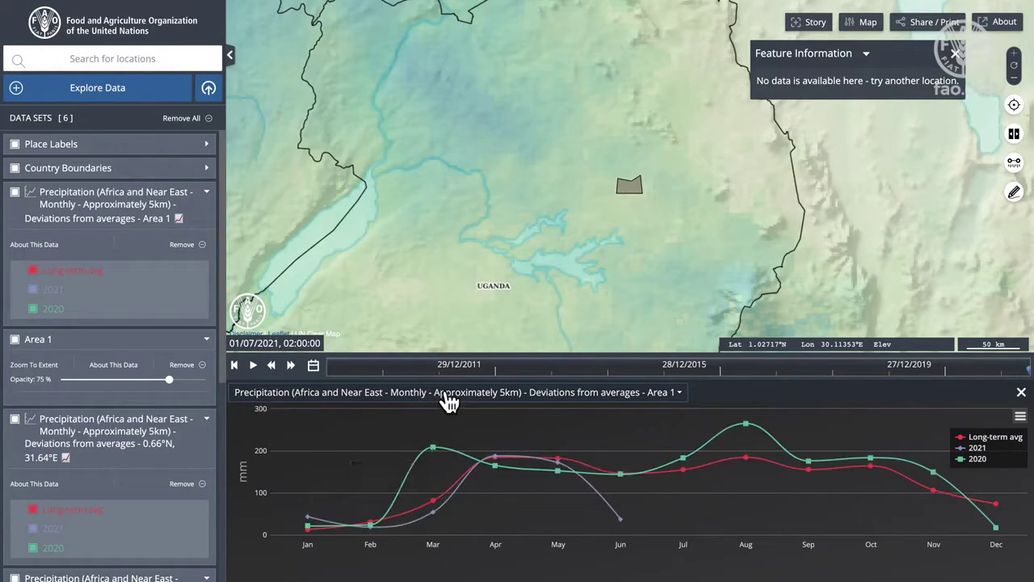
Step: Compare the 0.66°N, 31.64°E point chart with Area 1, ending on Area 1, and close Feature Information
click(445, 395)
click(440, 413)
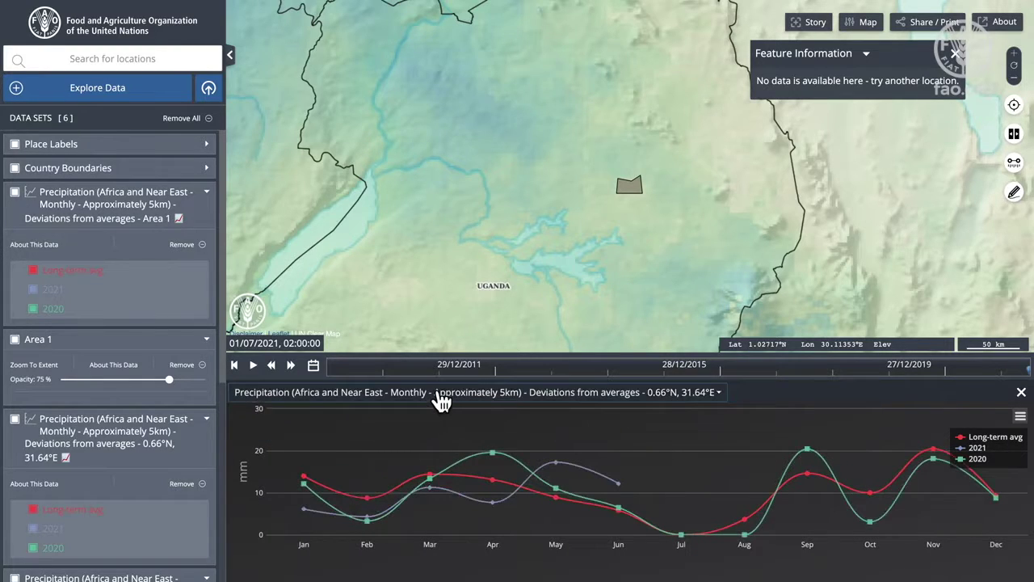
click(439, 396)
click(437, 431)
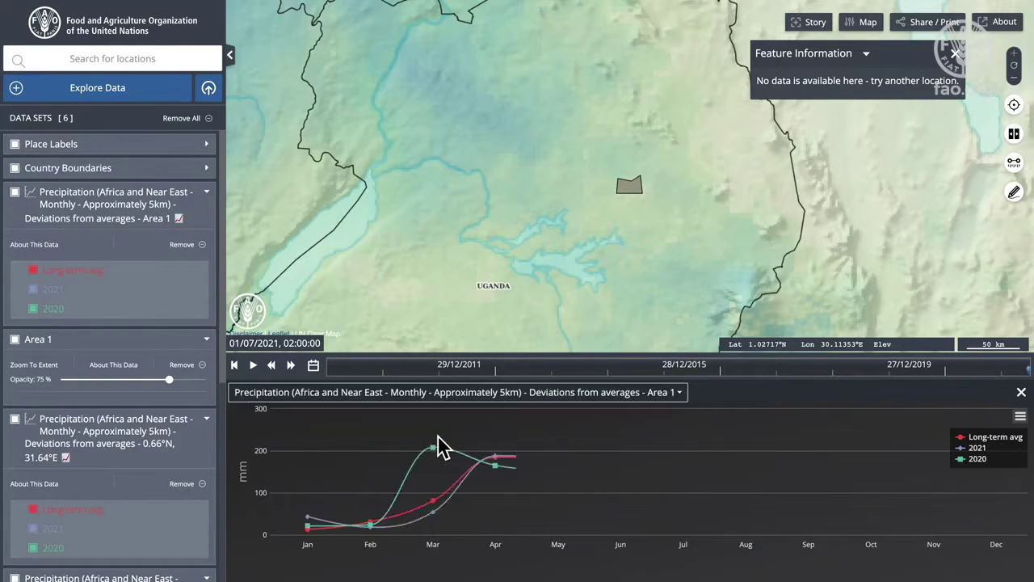
click(954, 55)
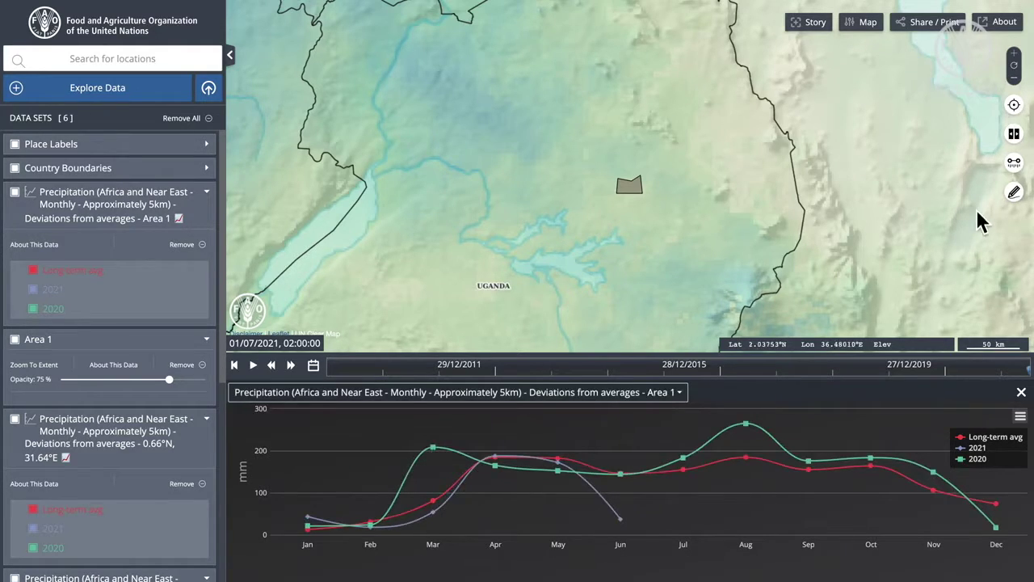
click(1014, 193)
Step: Draw a five-corner Area 2 east of the lake
click(643, 239)
click(645, 249)
click(656, 237)
click(667, 244)
click(655, 249)
click(604, 89)
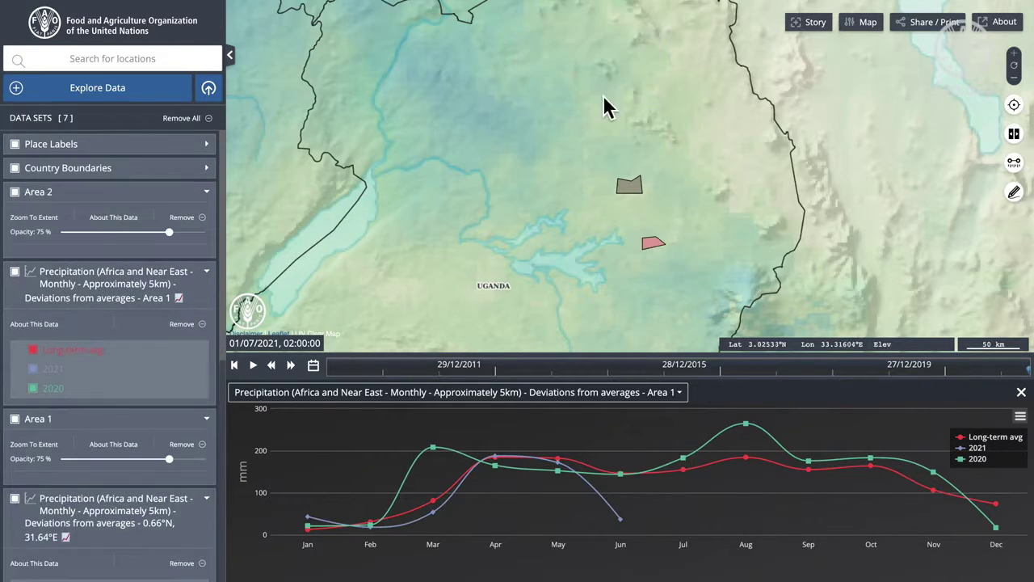
Step: Rename Area 2's data set to a custom personal name and reopen its site data
click(650, 244)
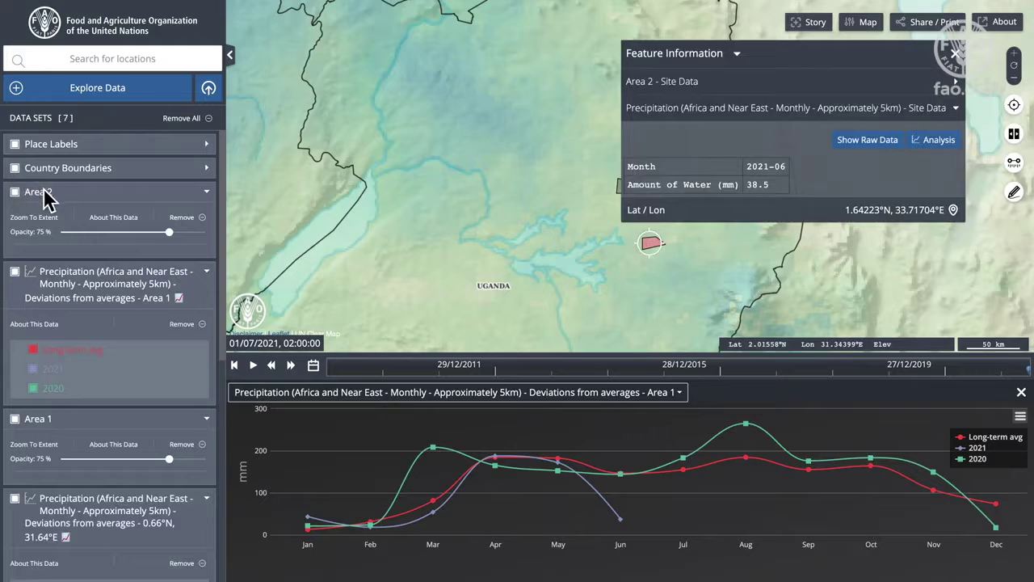
double_click(45, 194)
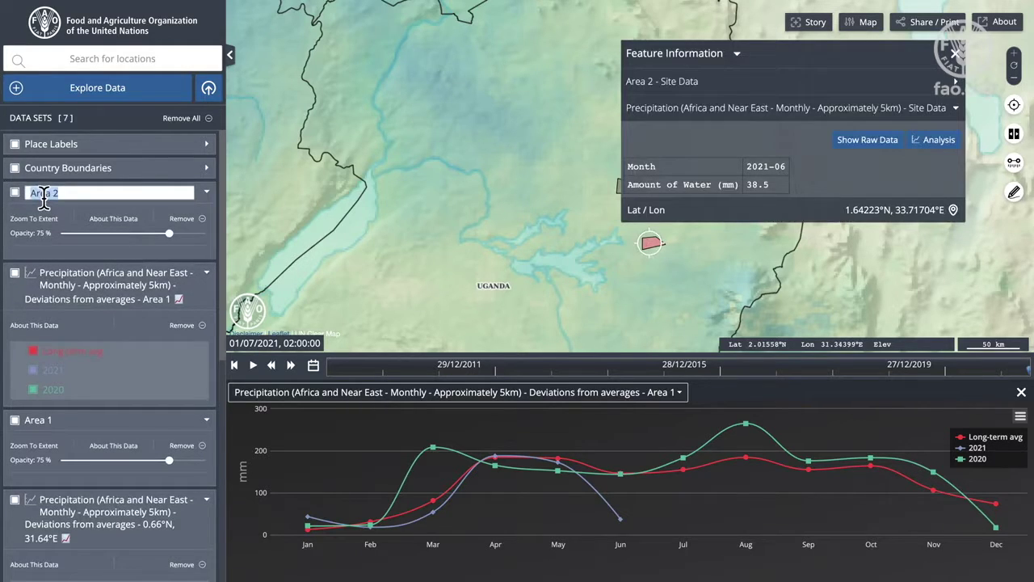
text(Karl's Area)
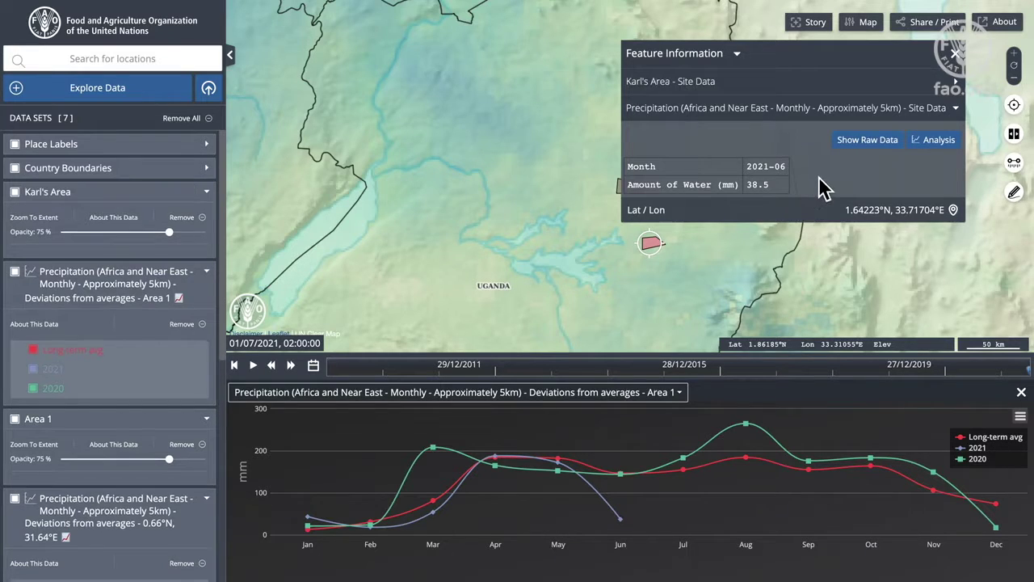
click(955, 53)
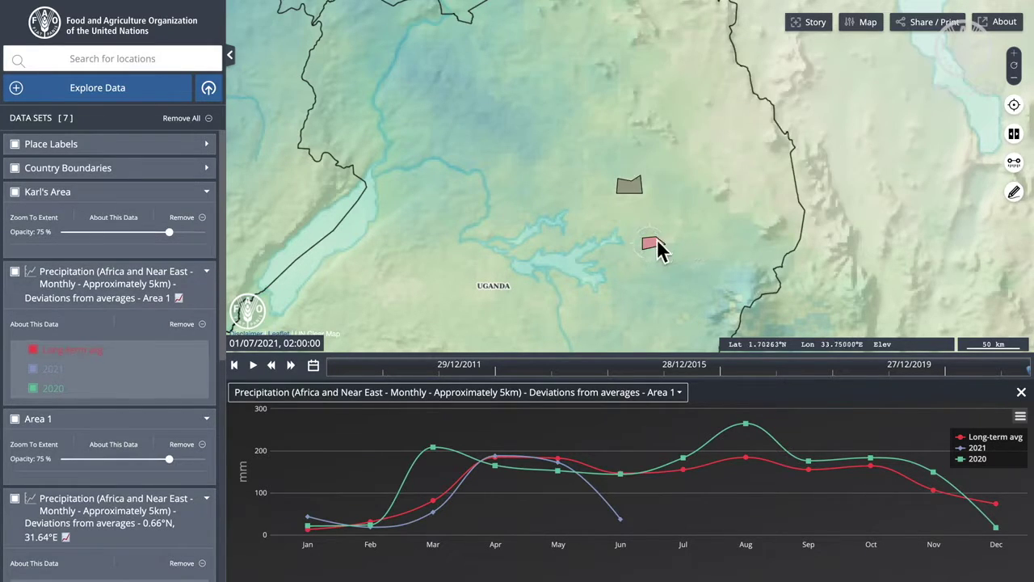
click(653, 244)
click(934, 140)
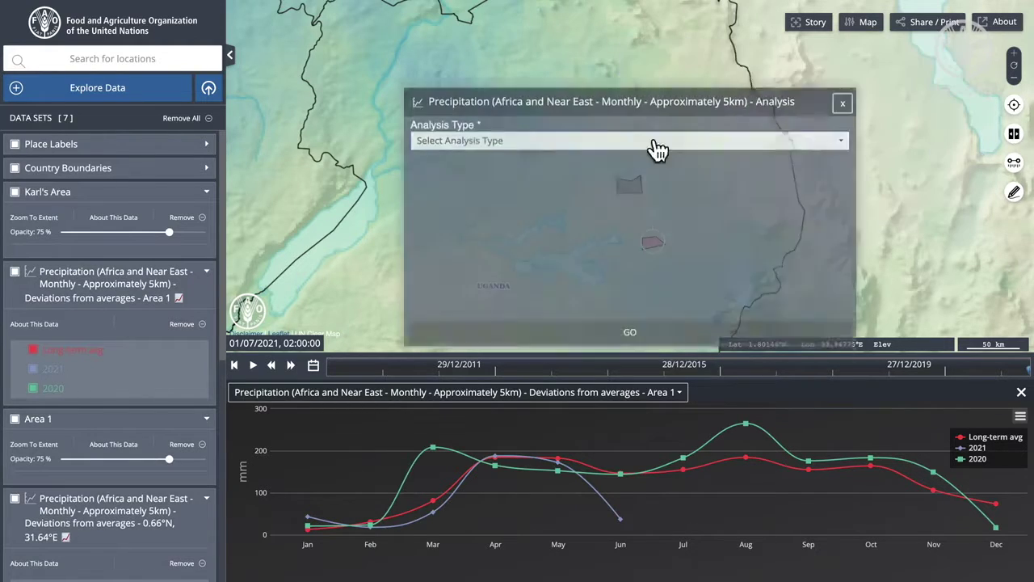
Step: Run a Deviations from averages analysis for the renamed area
click(550, 129)
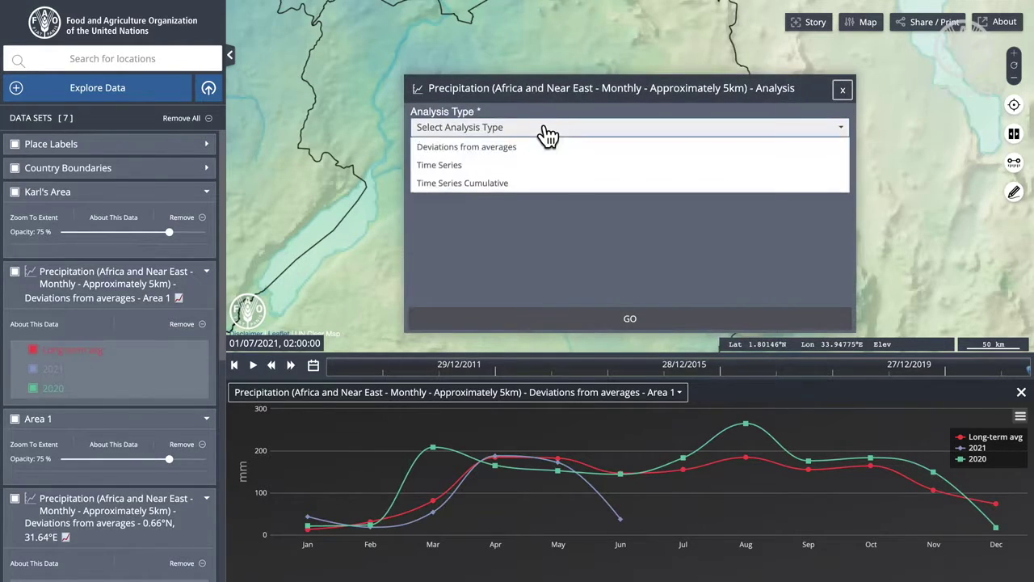
click(426, 150)
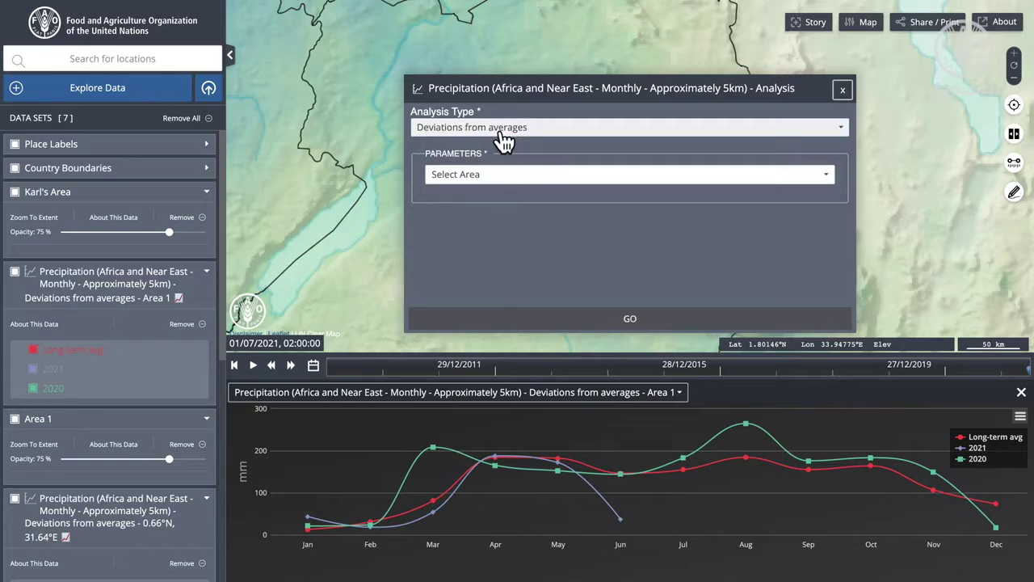
click(527, 175)
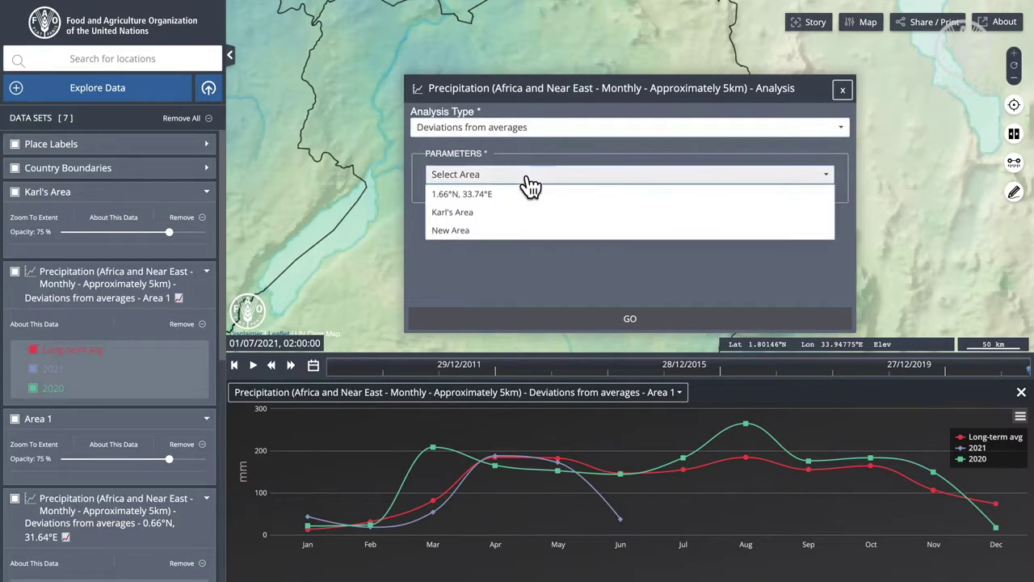
click(456, 216)
click(645, 323)
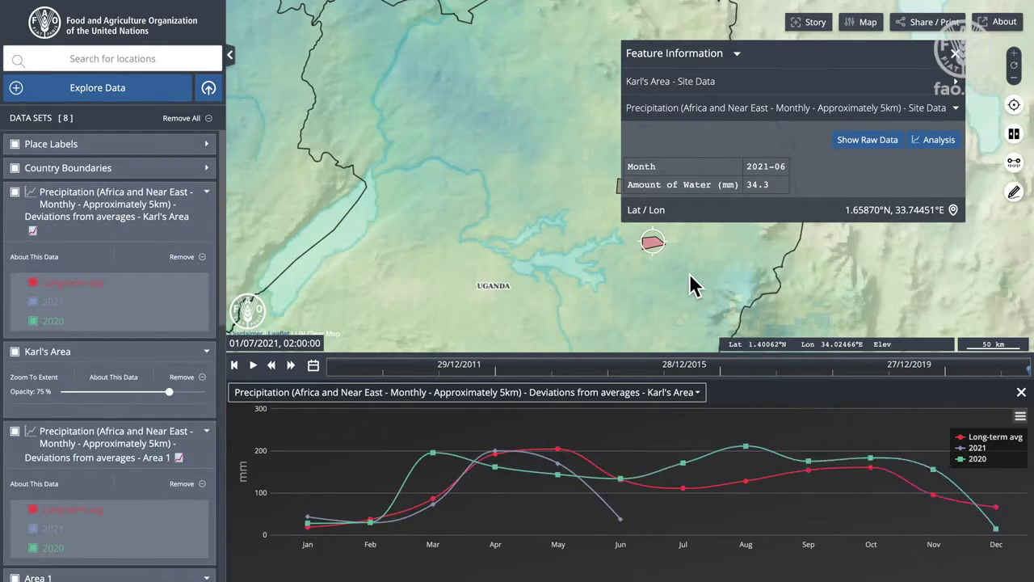
Step: Check the charted series list, then switch to the geojson.io browser tab
click(689, 392)
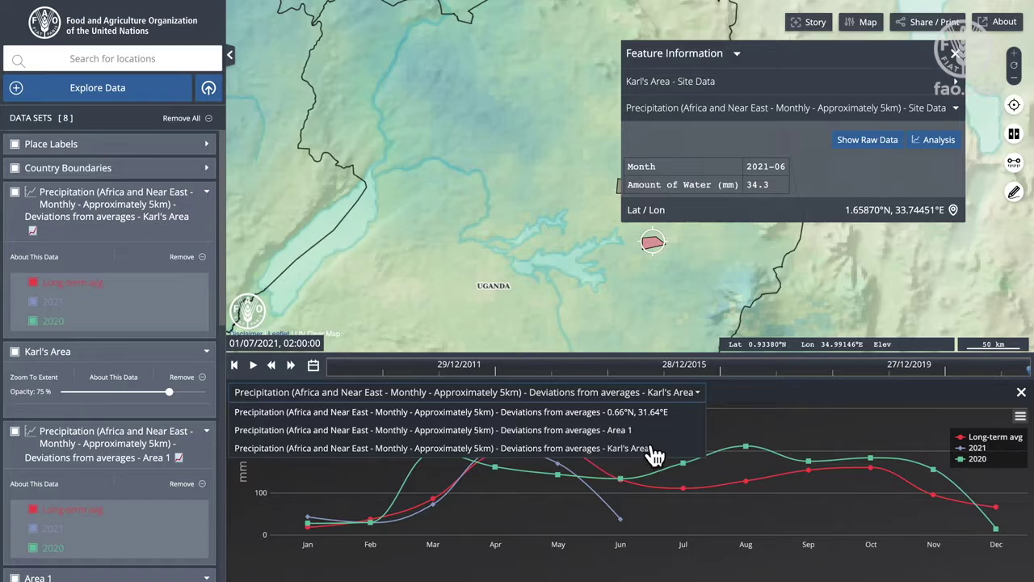
click(206, 301)
mouse_move(321, 11)
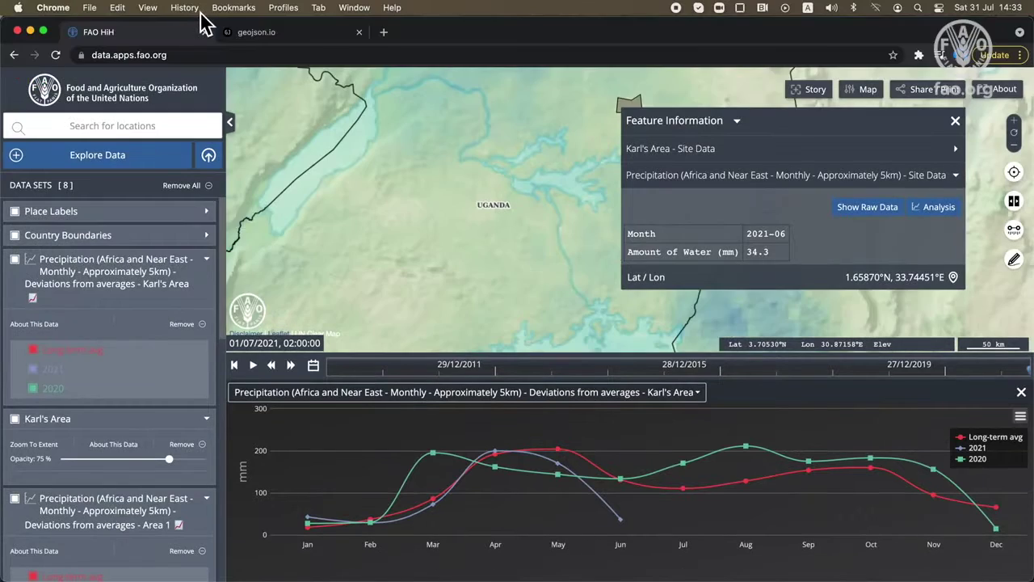
click(264, 36)
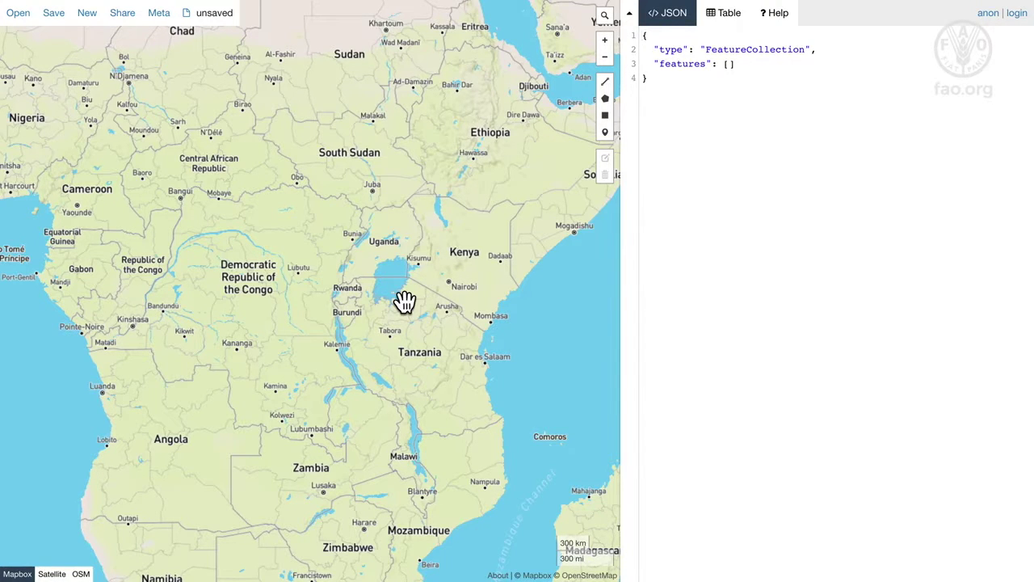
Step: Draw a five-corner polygon over central Uganda north of Kampala and open its properties
scroll(420, 286, up, 5)
scroll(421, 287, down, 5)
scroll(416, 278, up, 6)
scroll(409, 259, down, 2)
mouse_move(401, 237)
mouse_down()
mouse_move(411, 478)
mouse_move(480, 450)
mouse_up()
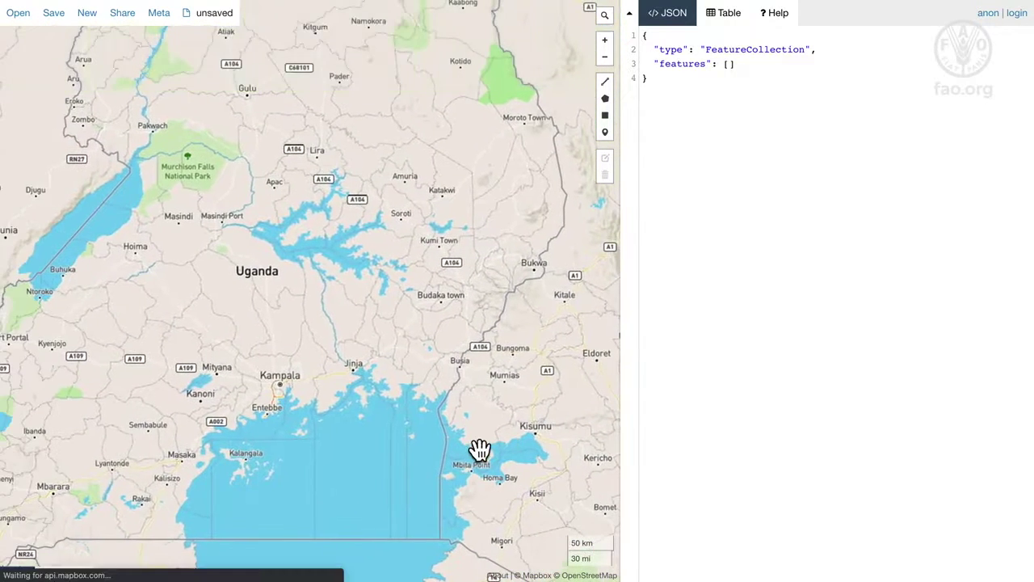
click(606, 99)
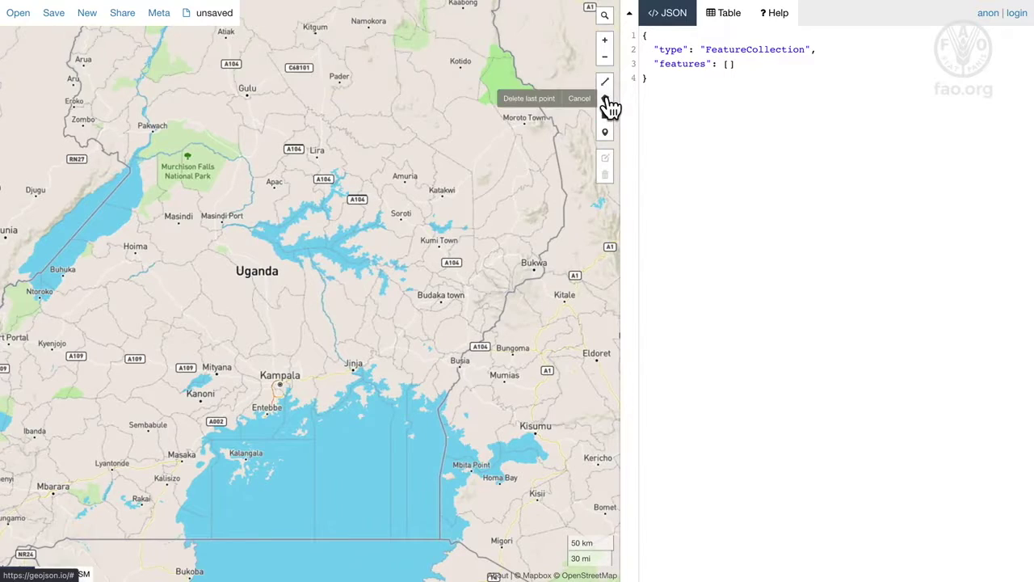
click(233, 305)
click(230, 324)
click(236, 324)
click(248, 303)
click(238, 286)
click(233, 306)
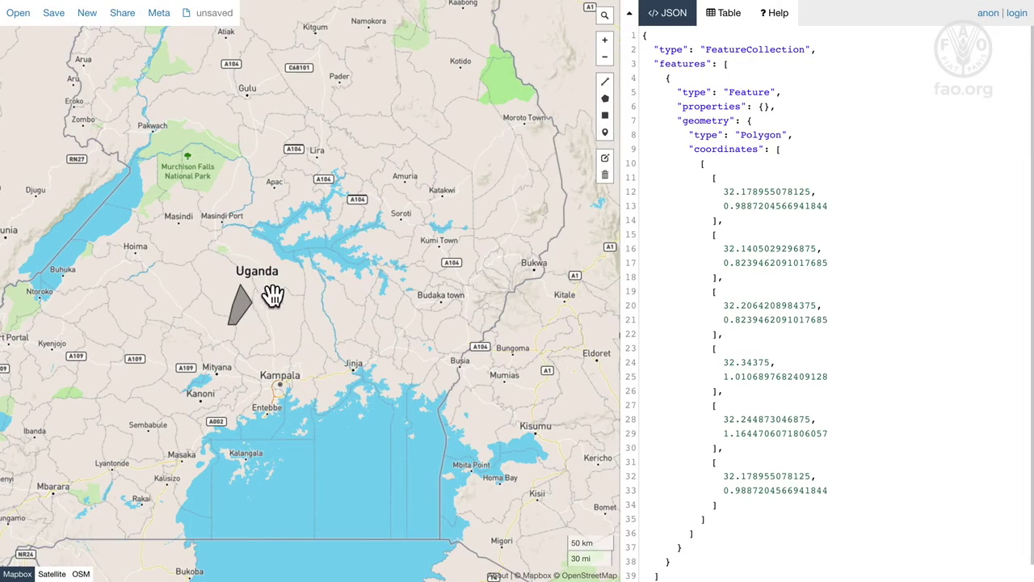
click(239, 309)
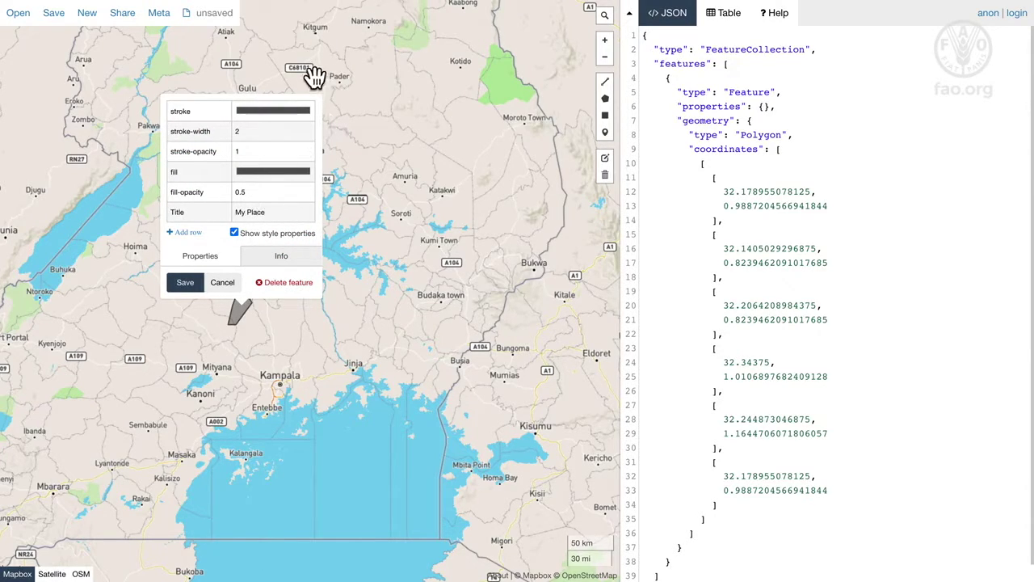
Step: Give the polygon a red #ff0000 outline and white #ffffff fill, and save its properties
click(306, 113)
drag(380, 123, 396, 131)
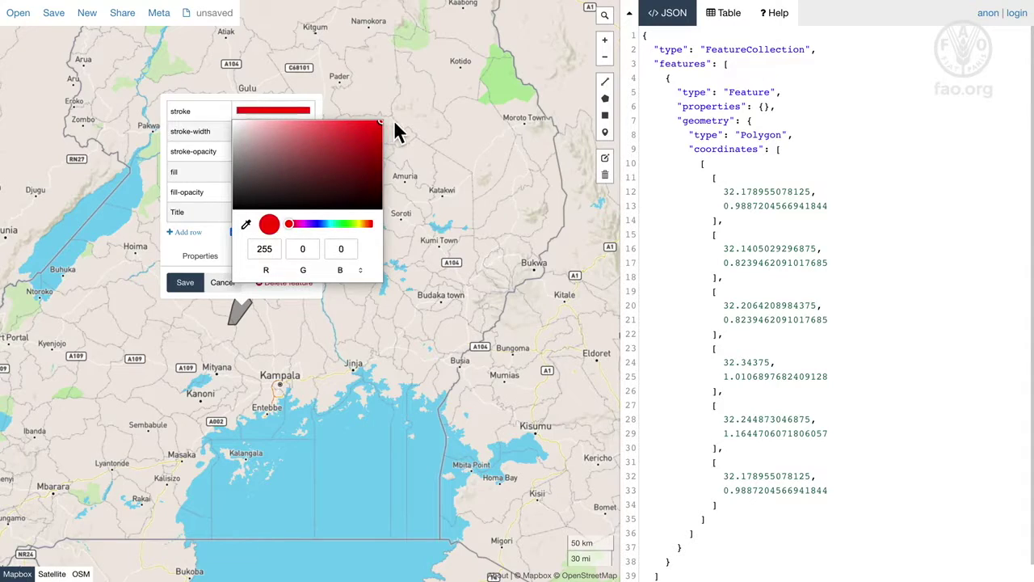
click(172, 269)
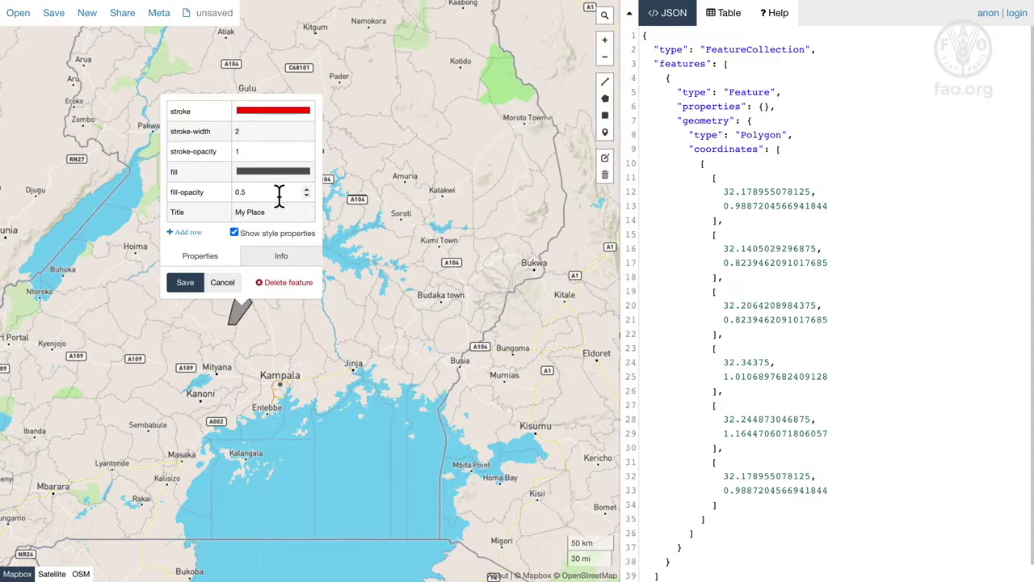
click(282, 171)
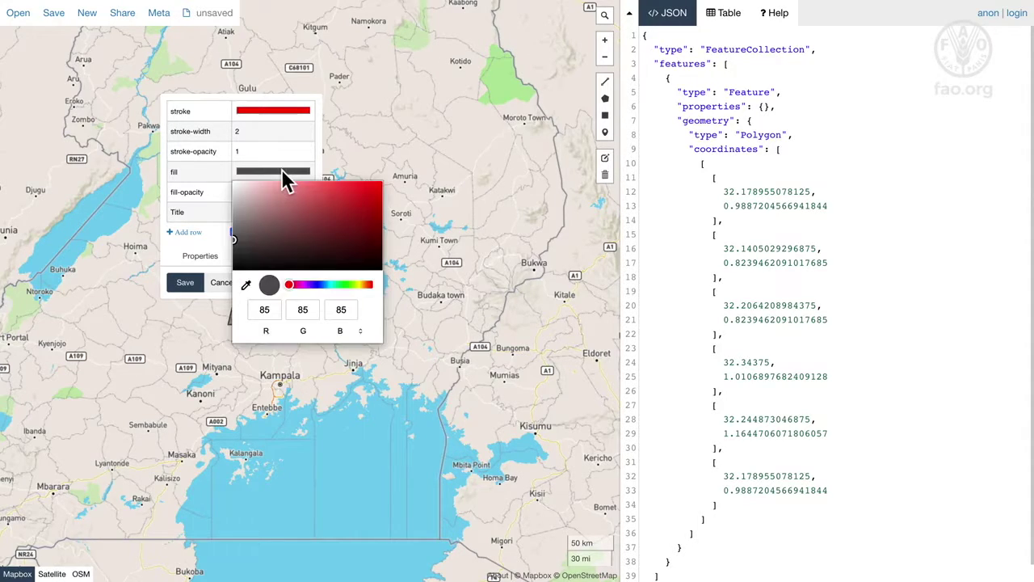
drag(239, 235, 238, 178)
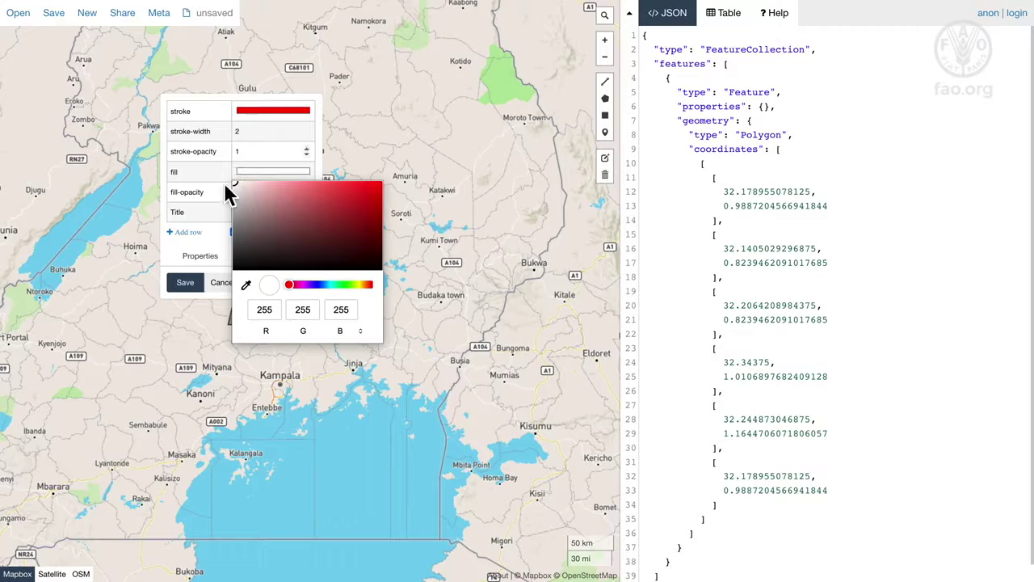
click(194, 286)
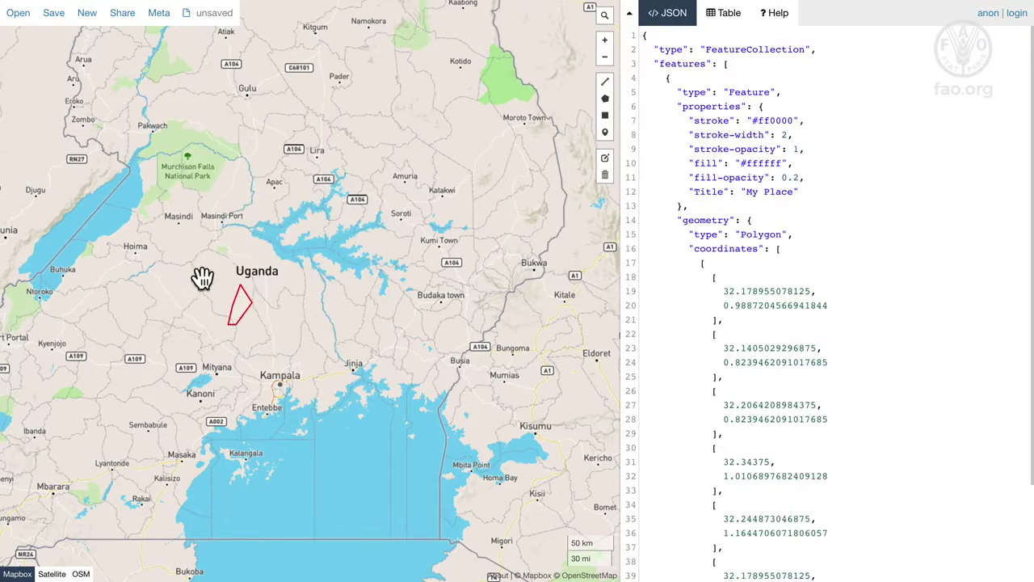
Step: Draw a second polygon north of Kampala and open its properties
click(606, 99)
click(281, 334)
click(295, 343)
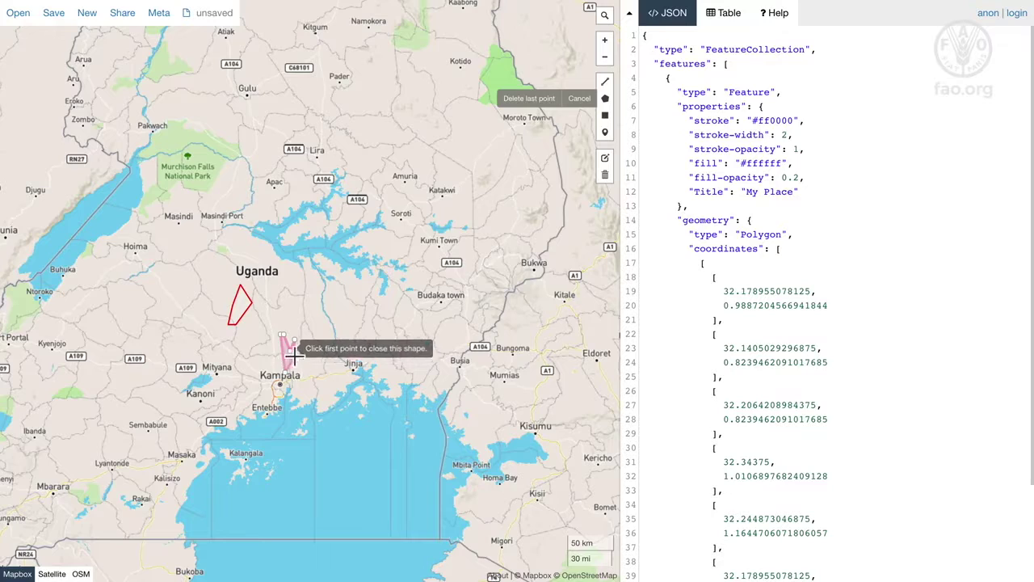
click(288, 350)
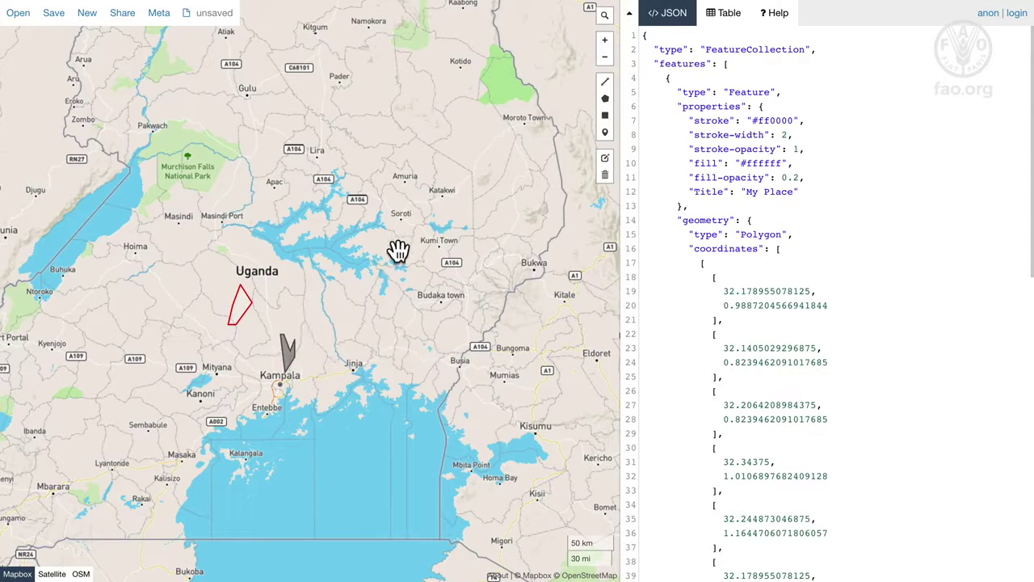
click(290, 364)
Step: Set the second polygon's outline colour to a vivid blue
click(338, 160)
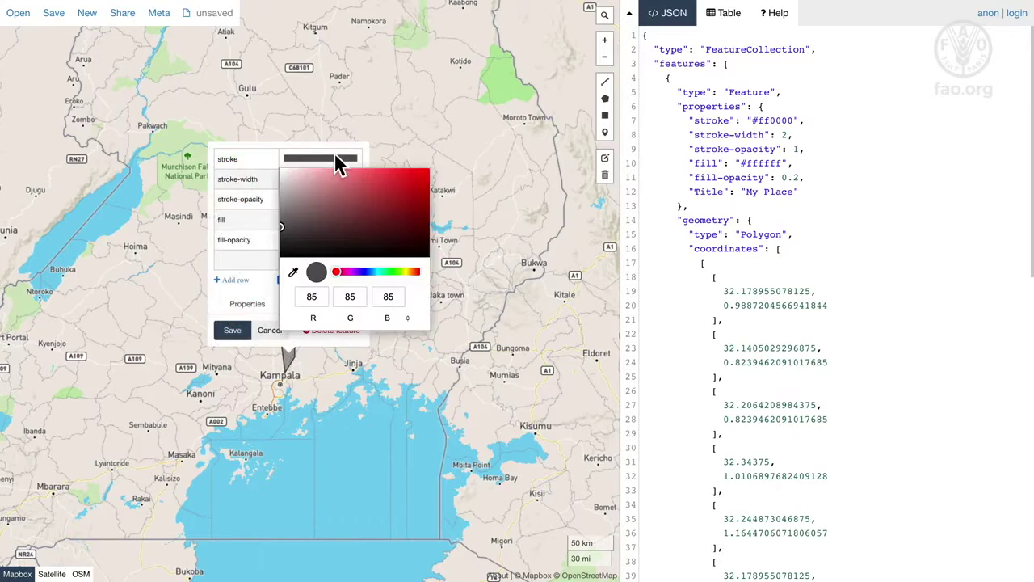
click(359, 271)
drag(408, 212, 473, 157)
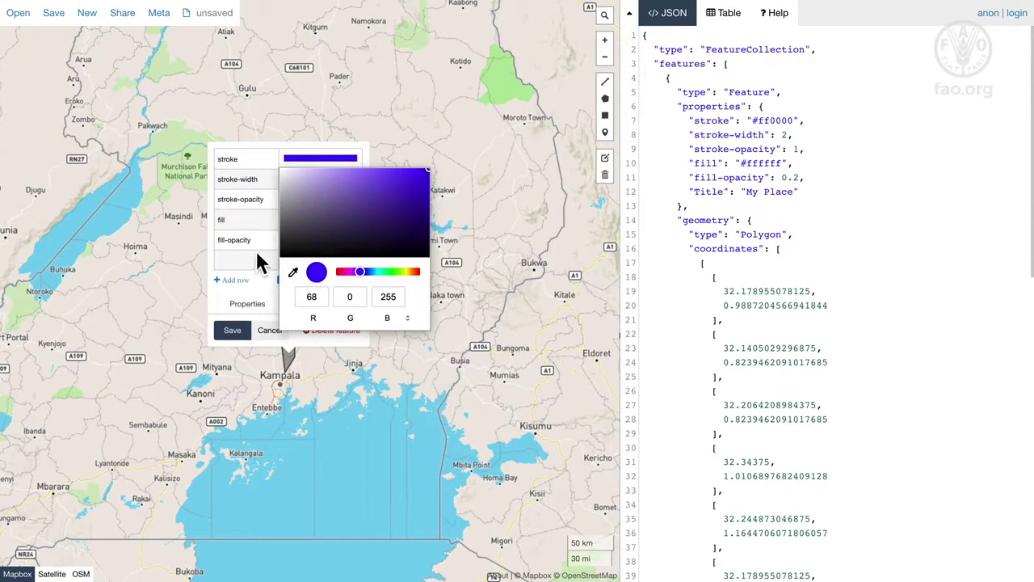
click(273, 202)
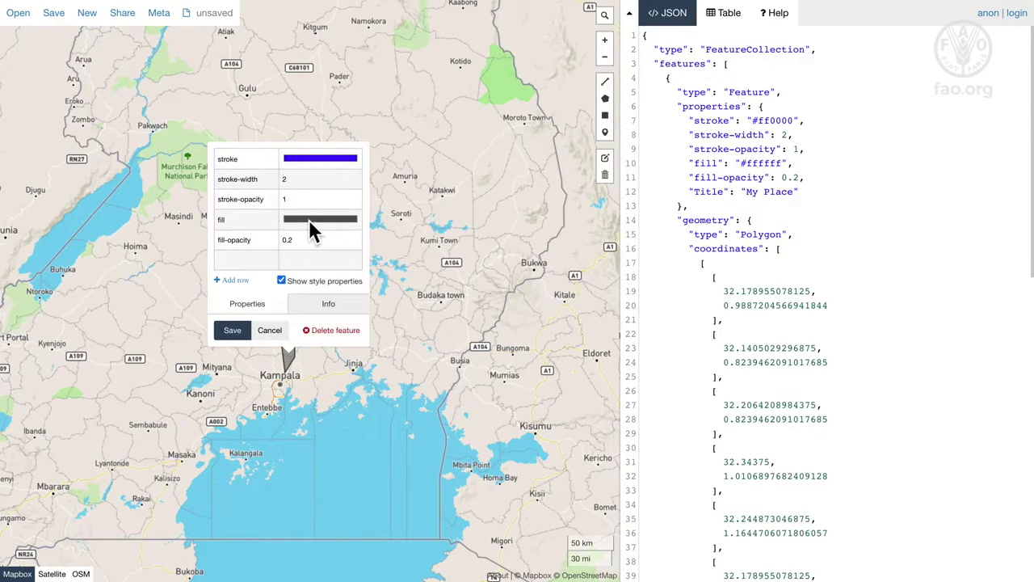
Step: Give it a white fill and the Title 'Another Place', then save
click(313, 222)
drag(300, 250, 267, 230)
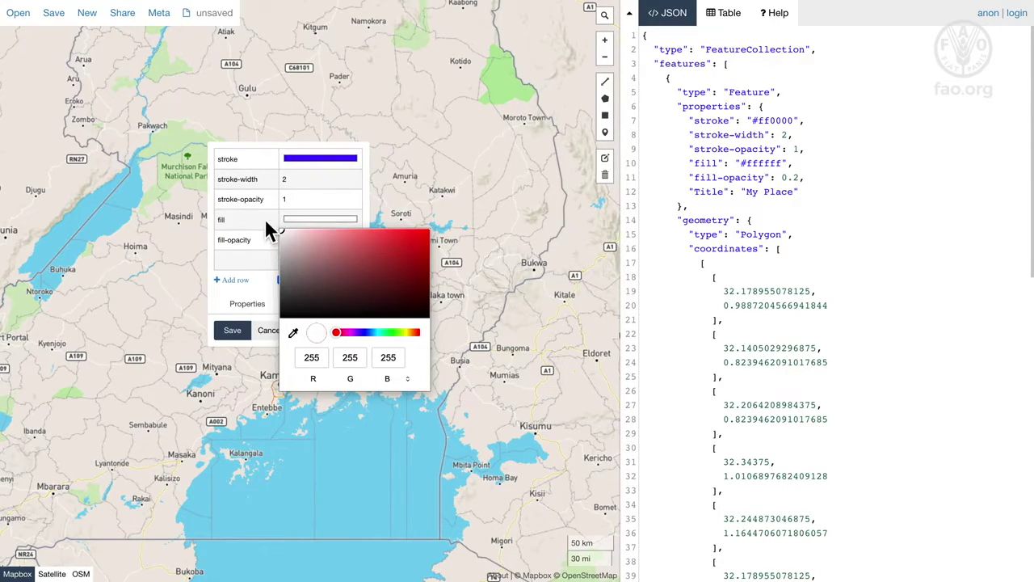
click(266, 276)
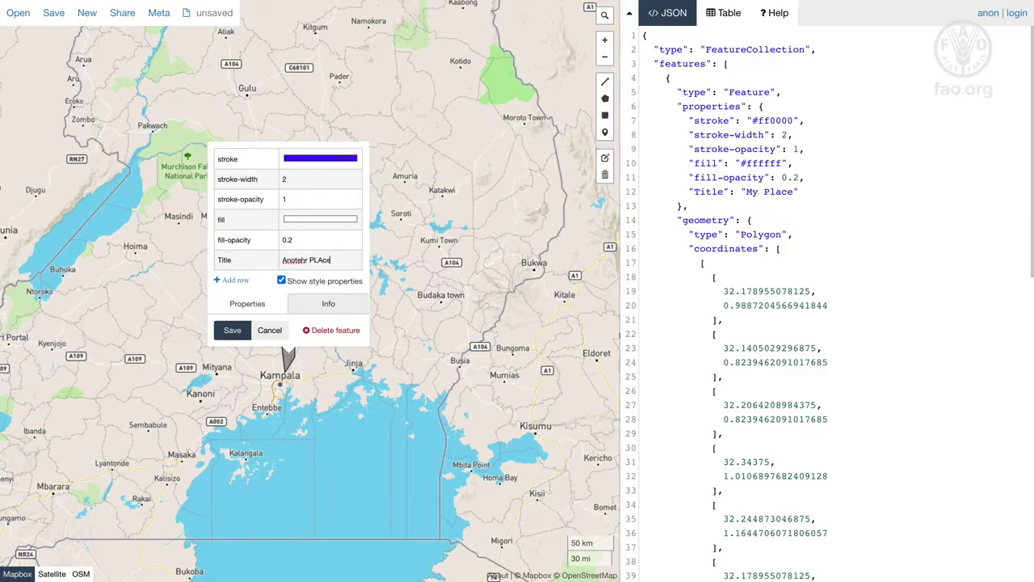
text(An)
click(239, 331)
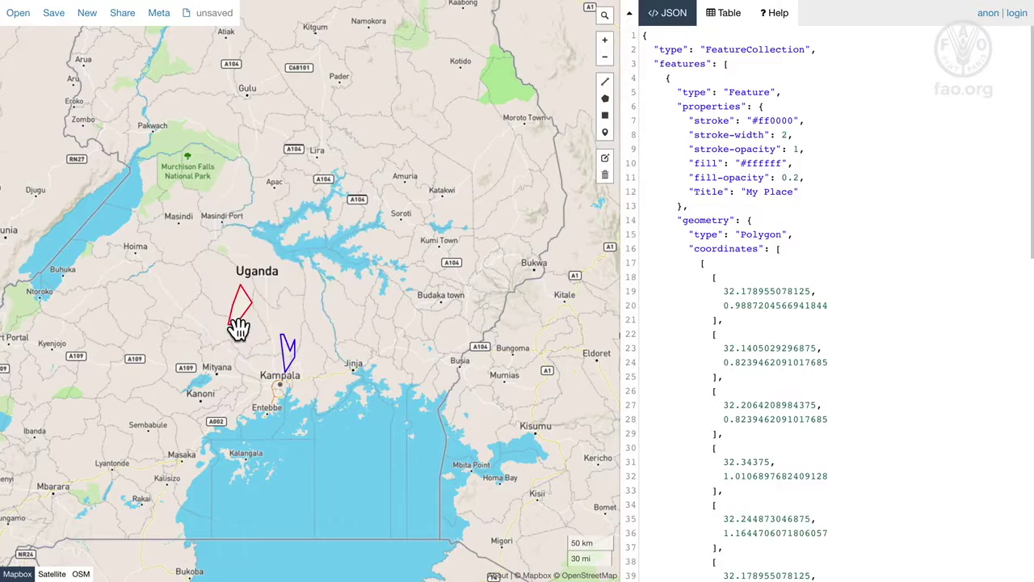
Step: Save both polygons as GeoJSON file map (42).geojson and exit Chrome full screen
mouse_move(55, 31)
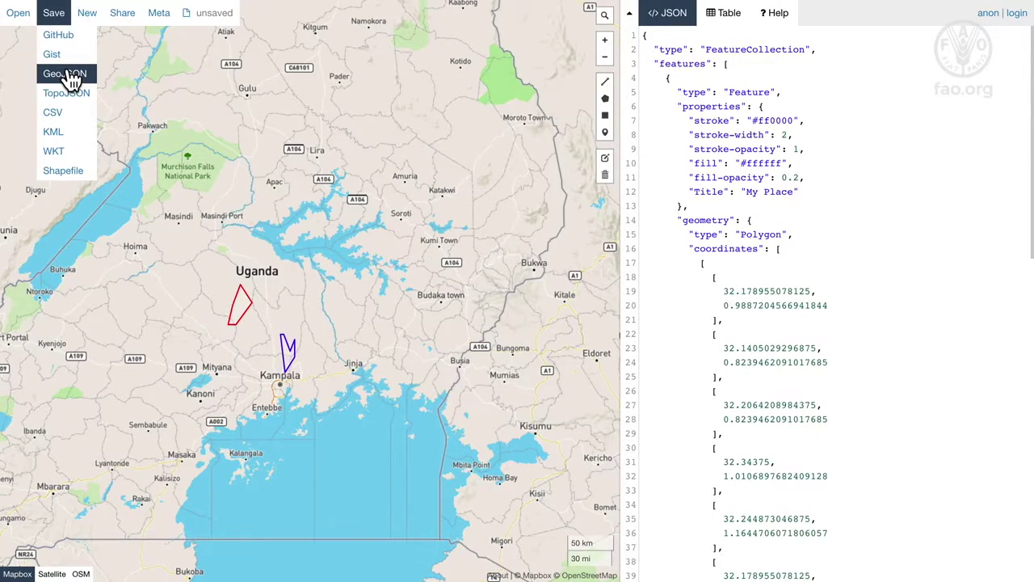
click(65, 75)
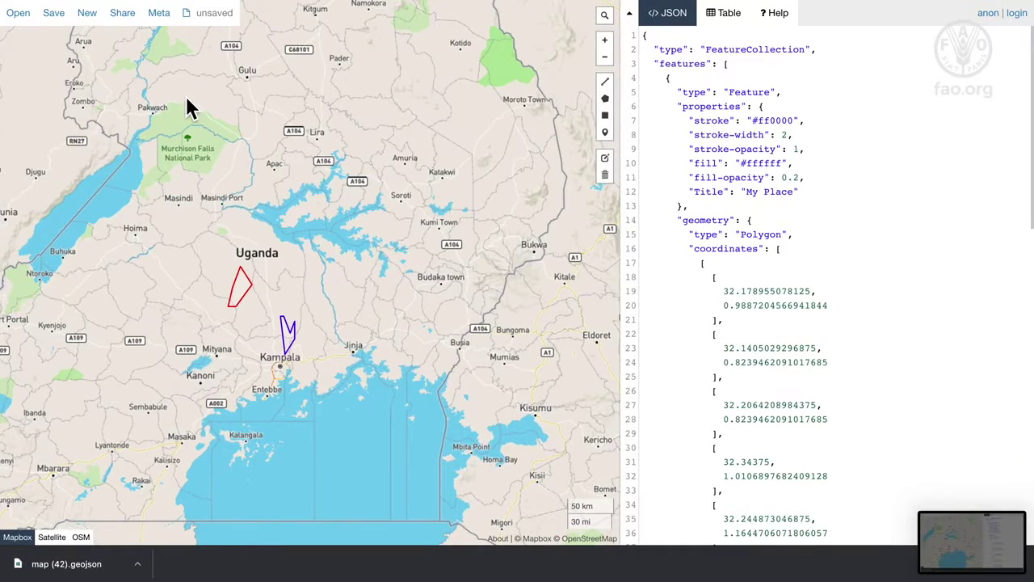
mouse_move(145, 10)
click(43, 26)
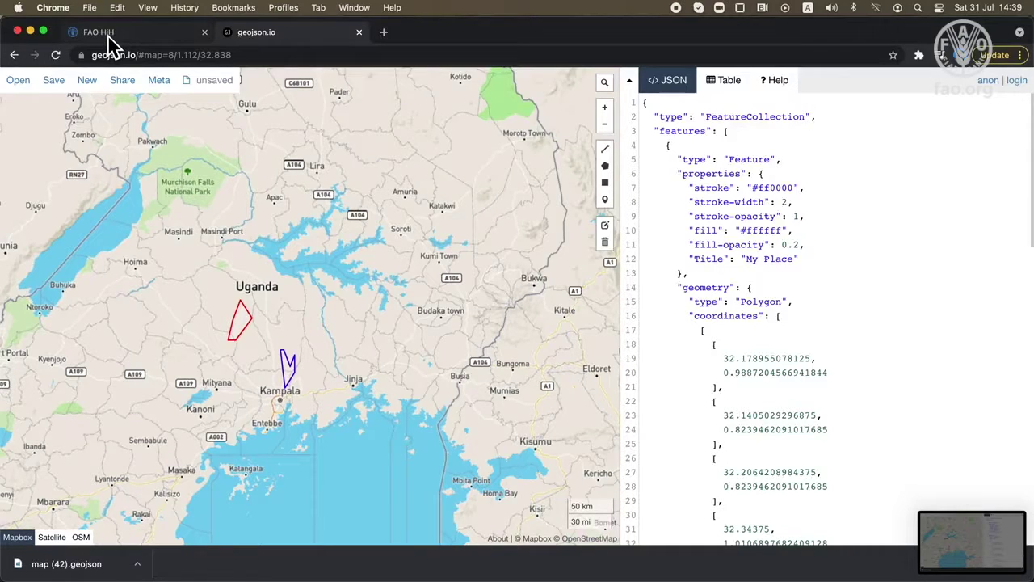
Step: Add map (42).geojson from Downloads via My Data > Add Local Data, showing the red and blue polygons
click(107, 35)
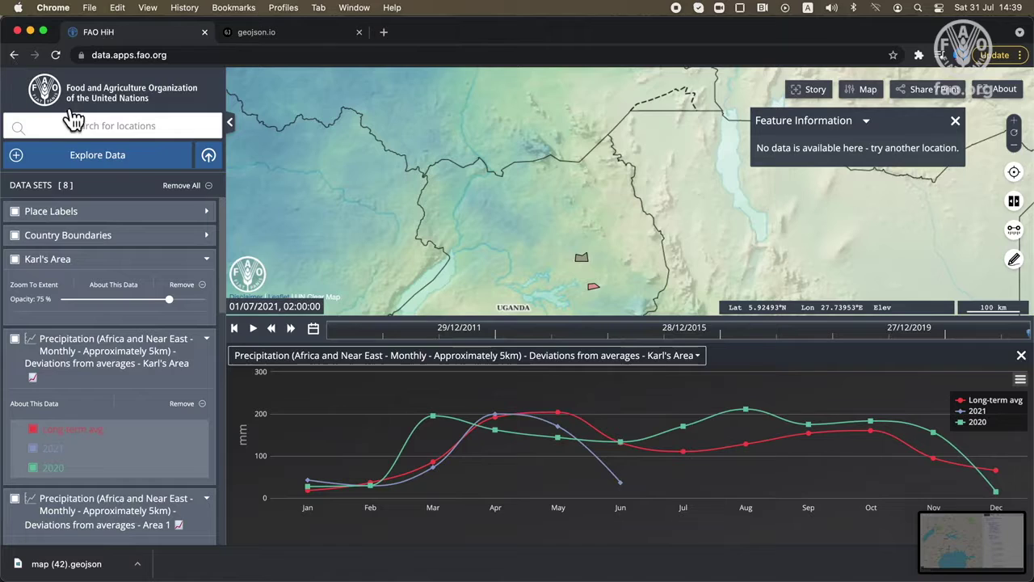
click(135, 165)
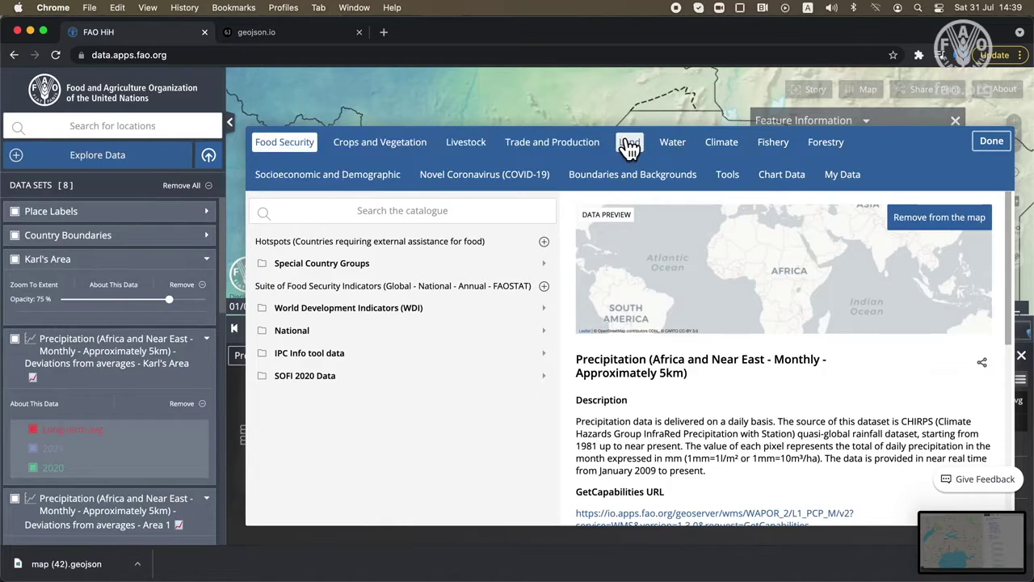
click(843, 174)
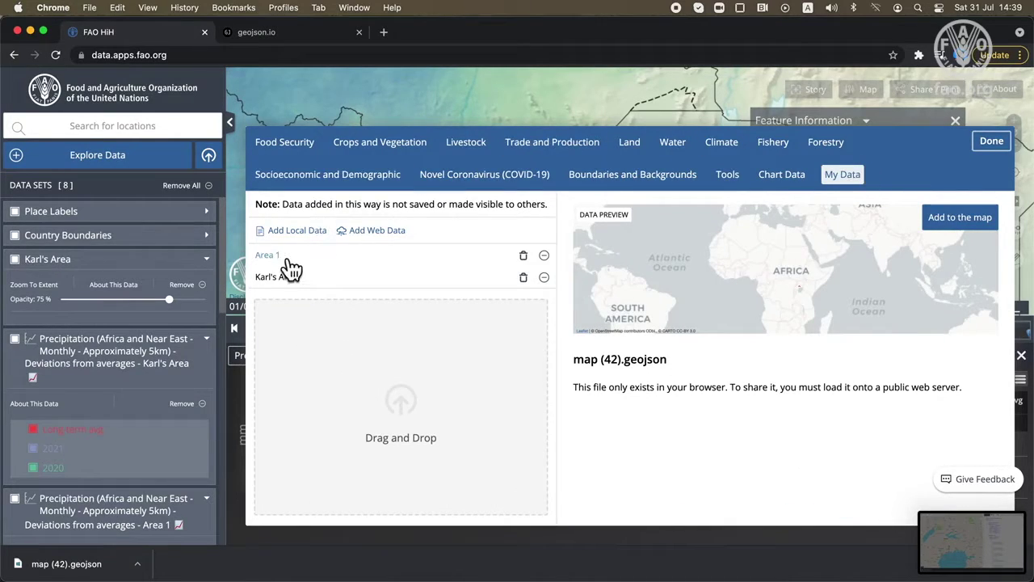
click(295, 236)
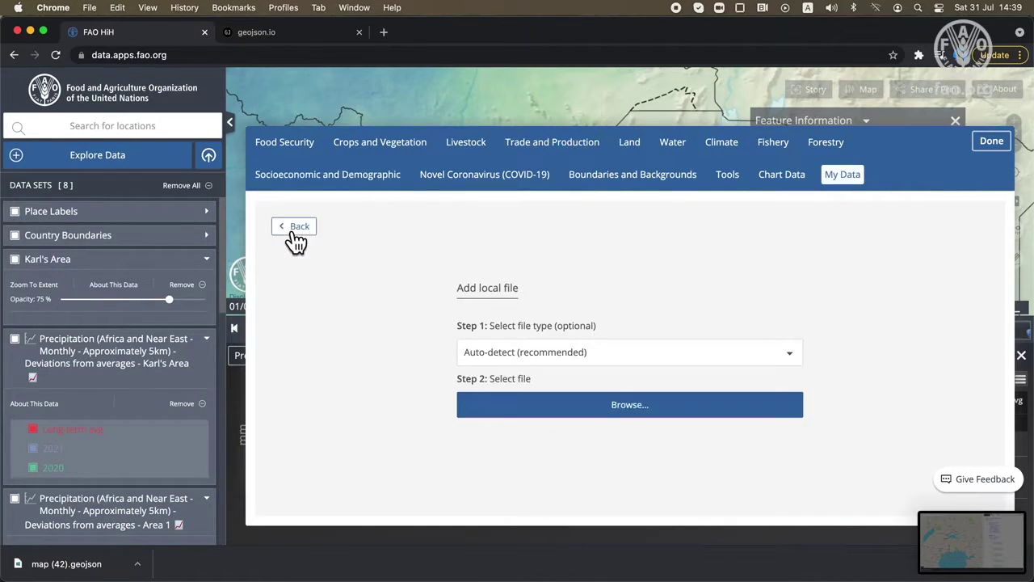
click(629, 406)
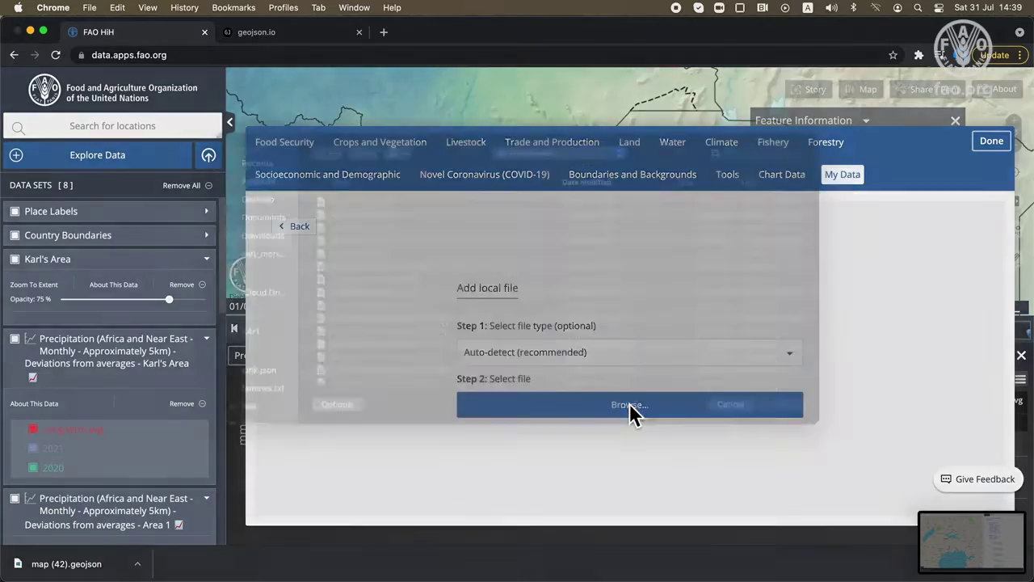
double_click(349, 225)
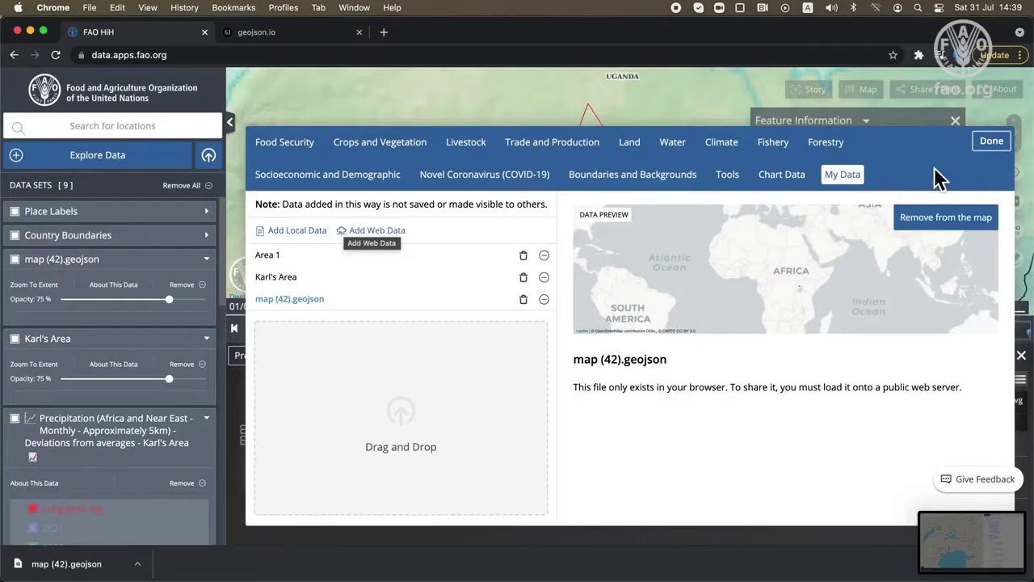
click(991, 143)
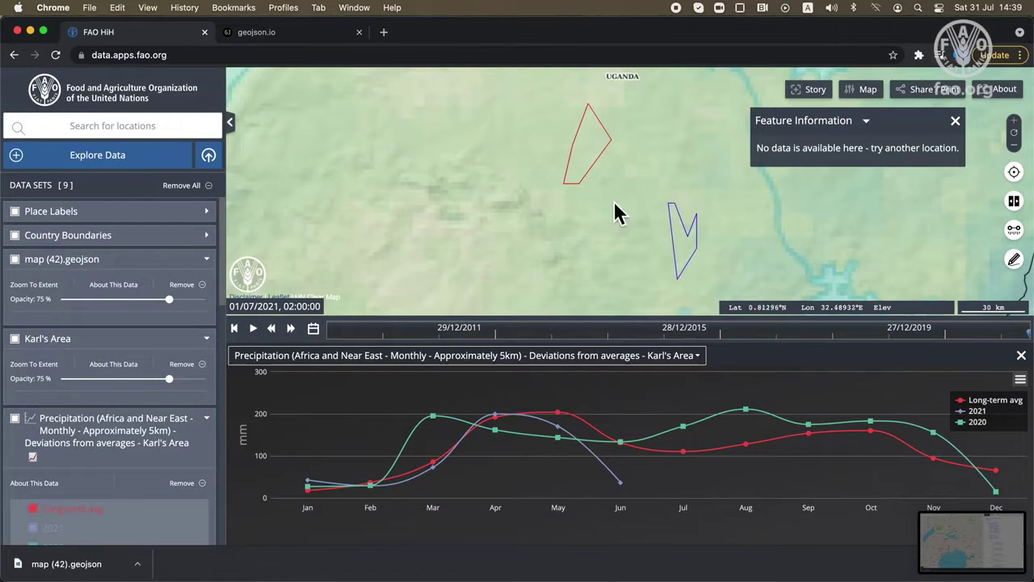
Step: Inspect the red and blue polygons' feature details, then select the blue polygon again
click(594, 164)
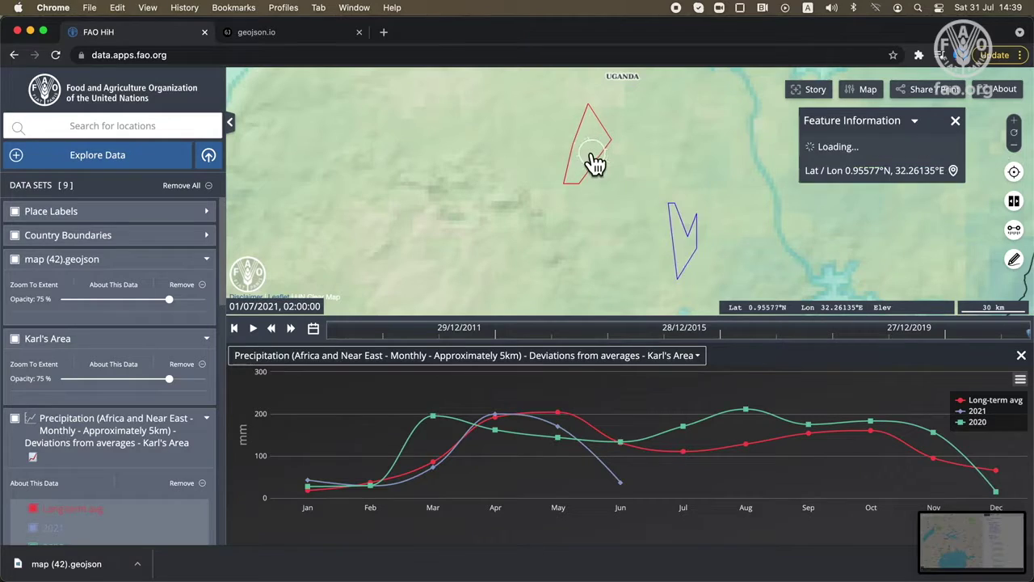
click(681, 275)
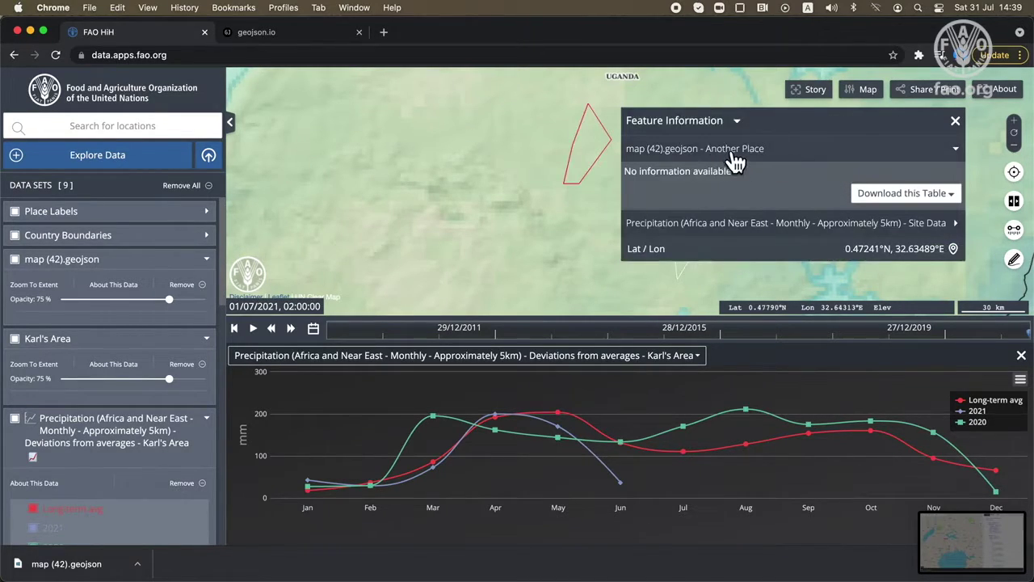
click(956, 122)
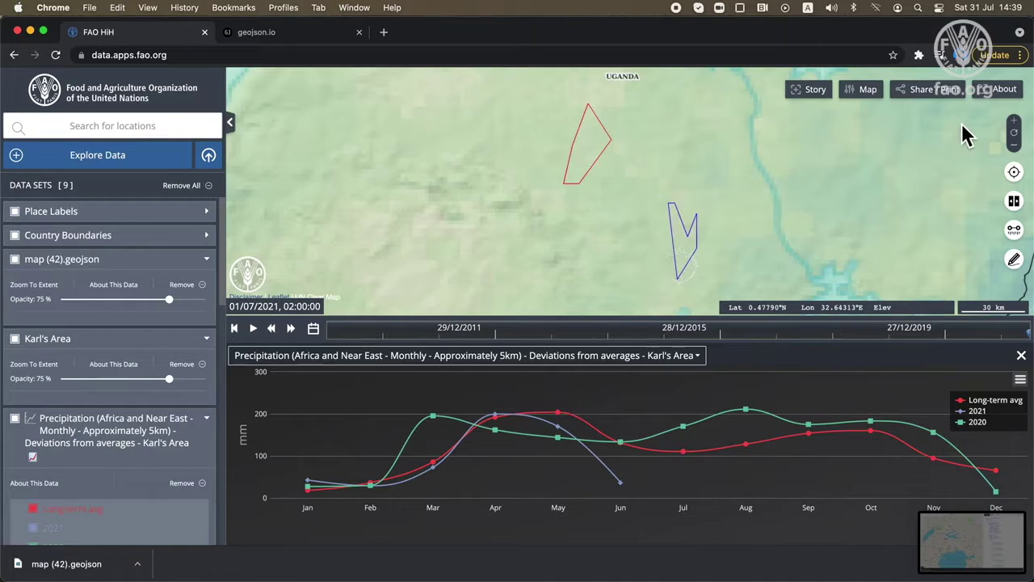
click(685, 253)
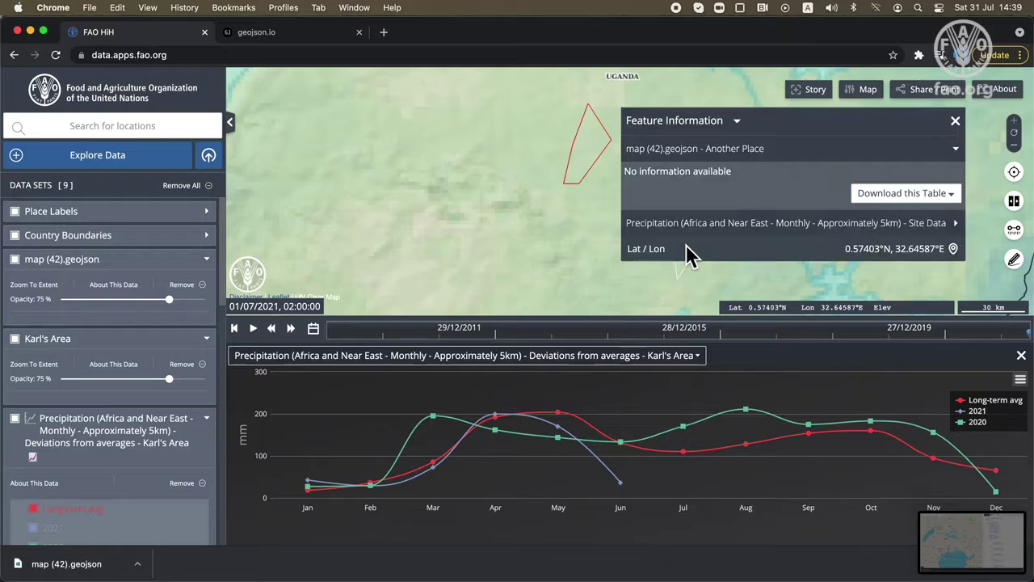
Step: Run a Deviations from averages precipitation analysis for the Another Place area
click(698, 224)
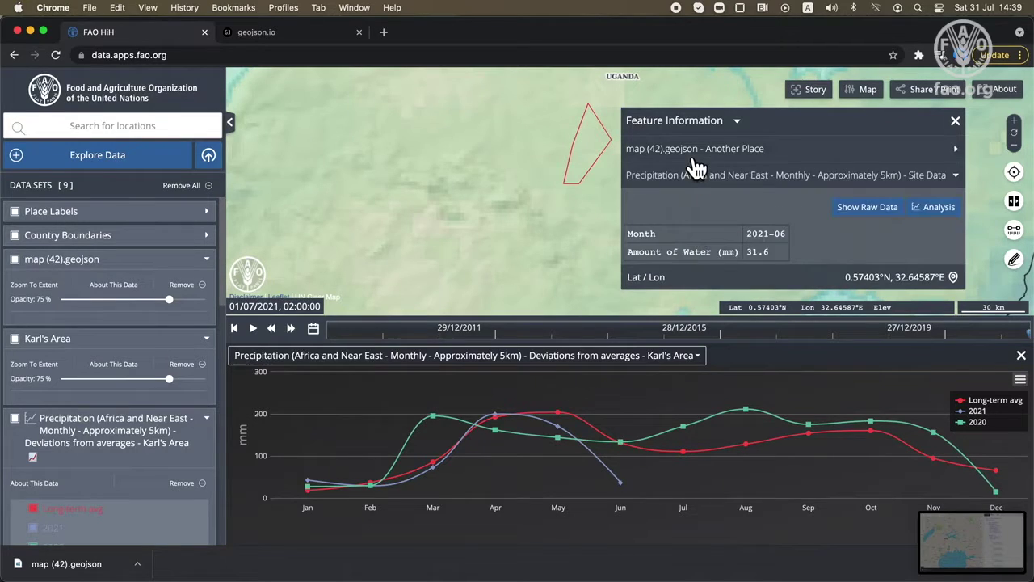
click(938, 209)
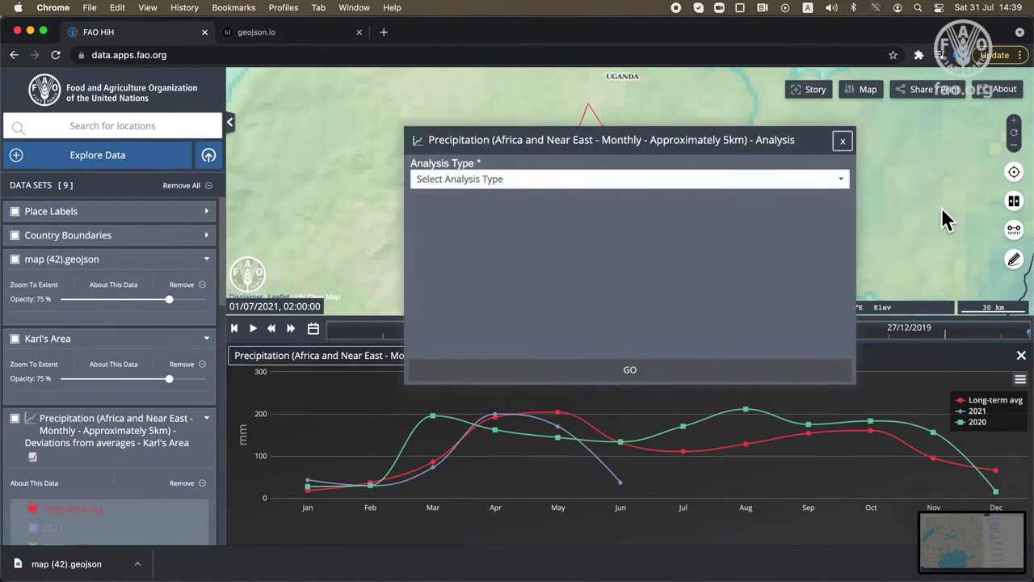
click(670, 179)
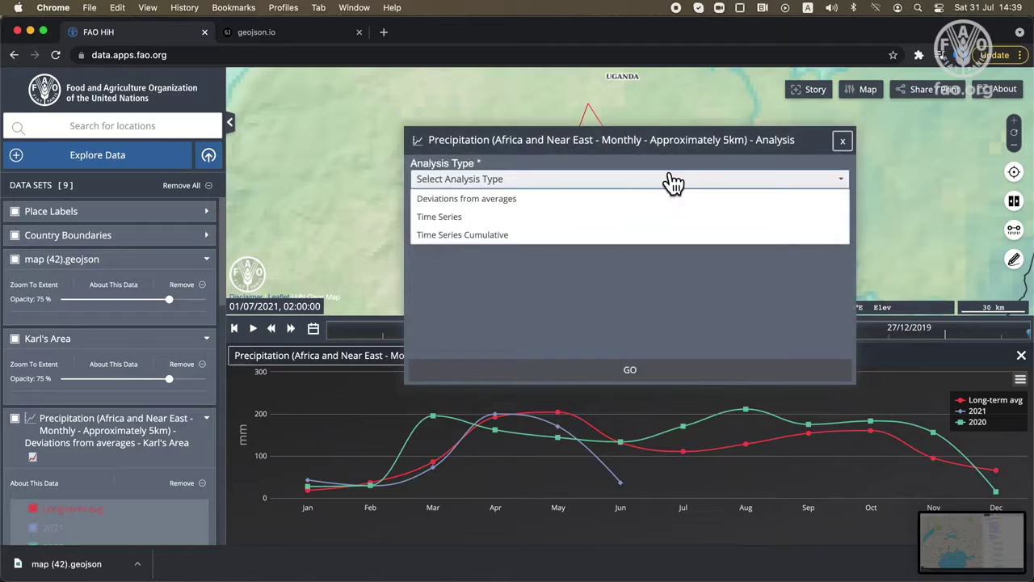
click(482, 203)
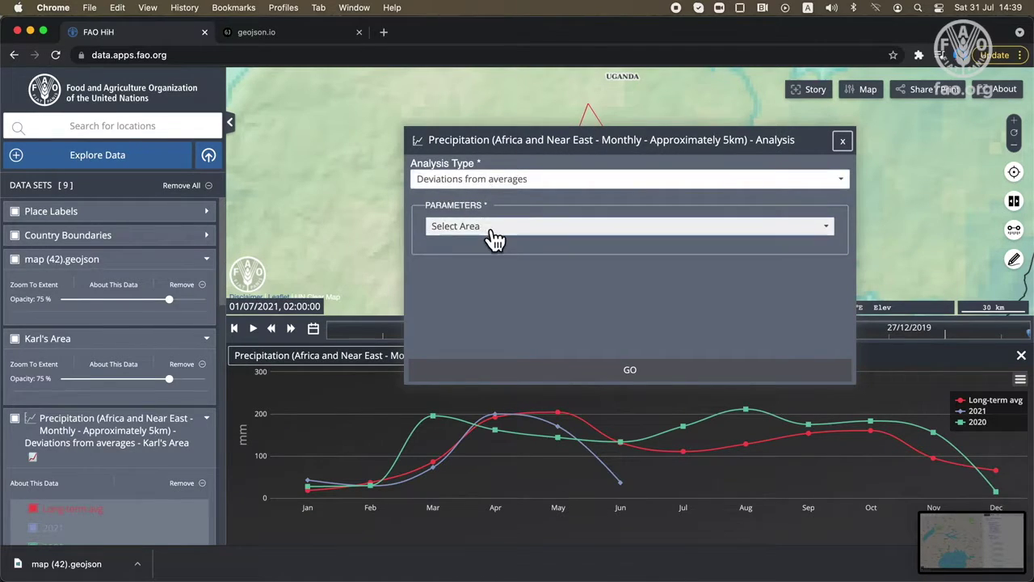
click(490, 229)
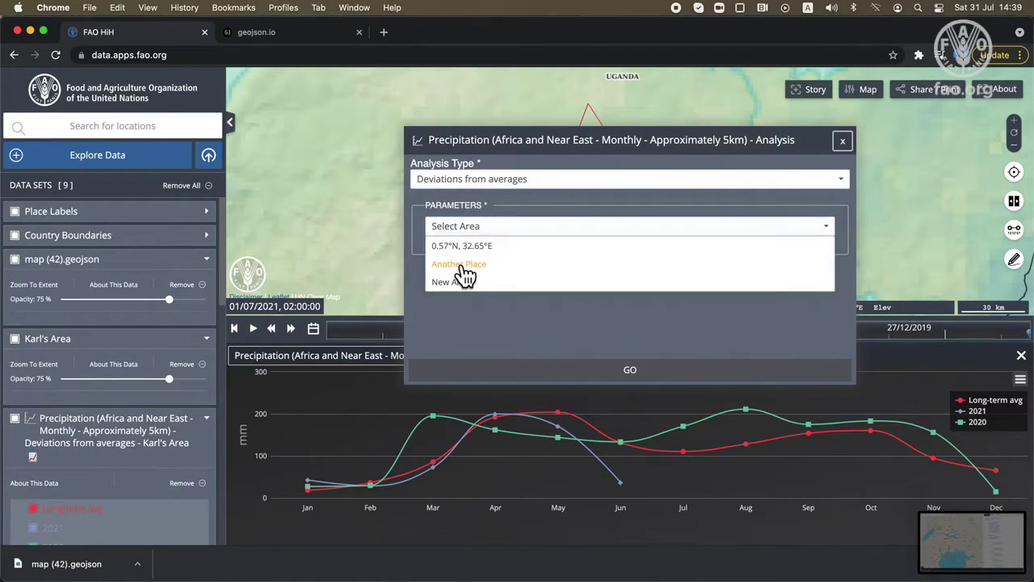
click(463, 267)
click(631, 375)
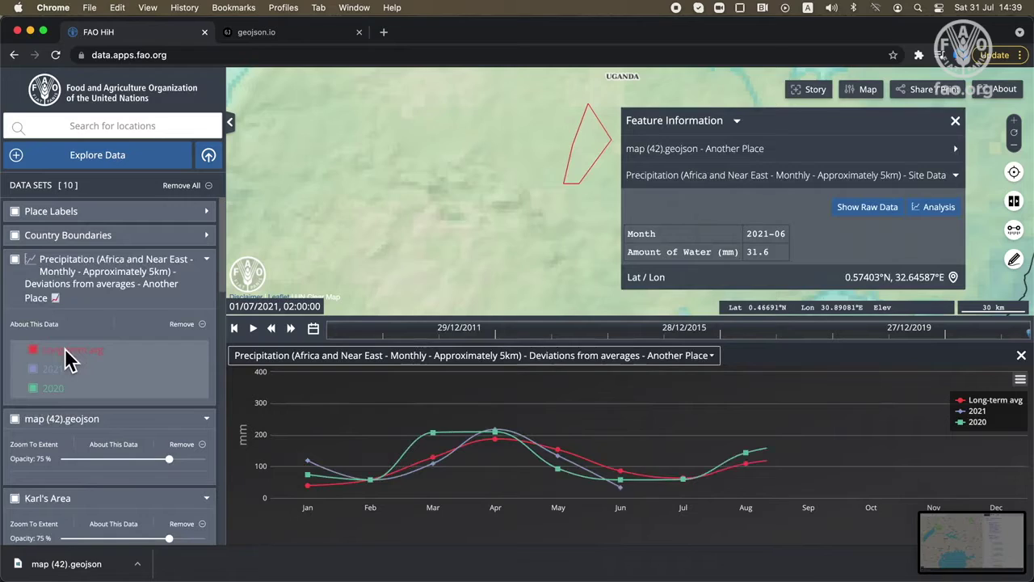
mouse_move(621, 509)
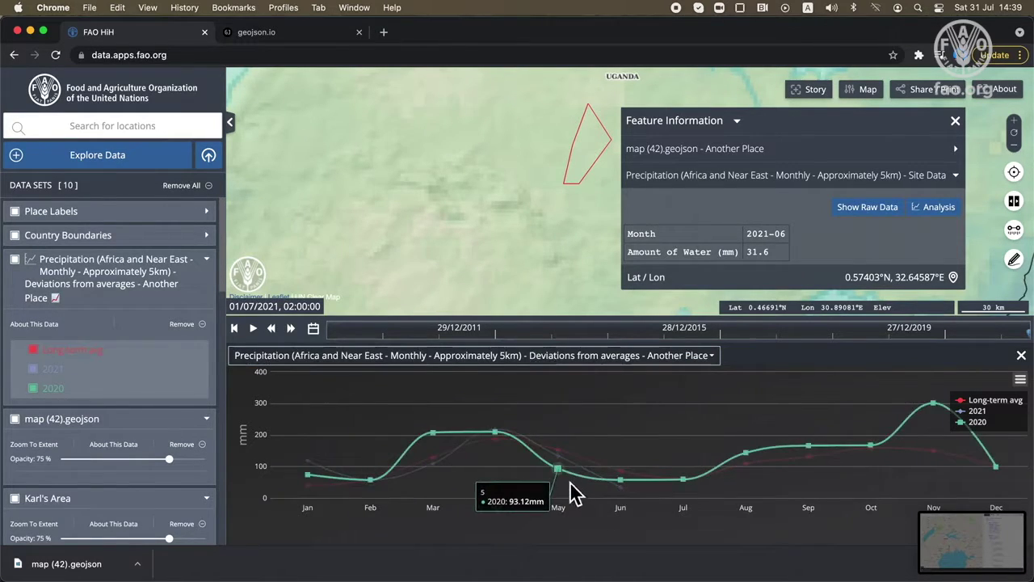
click(555, 355)
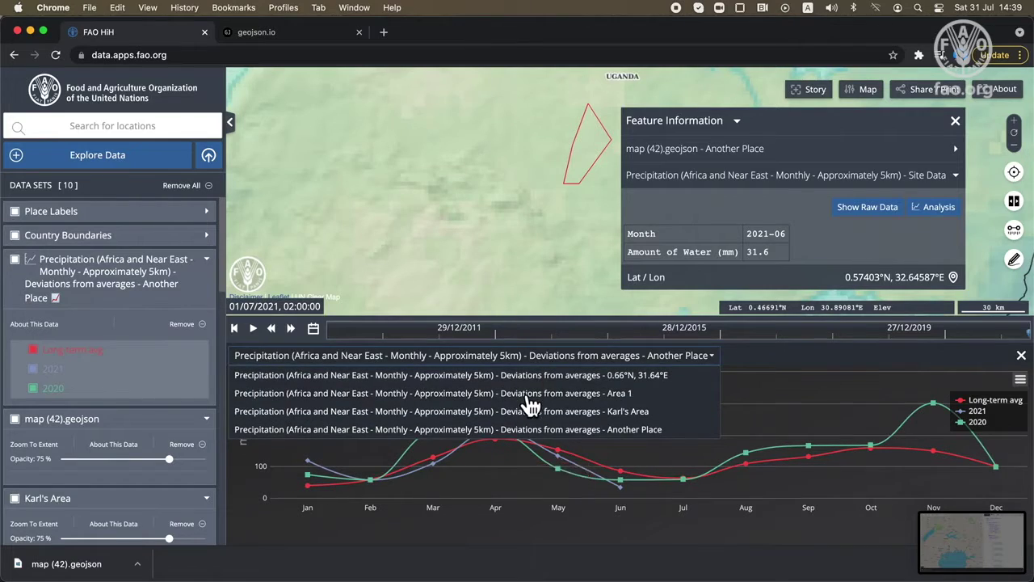
click(528, 409)
click(551, 360)
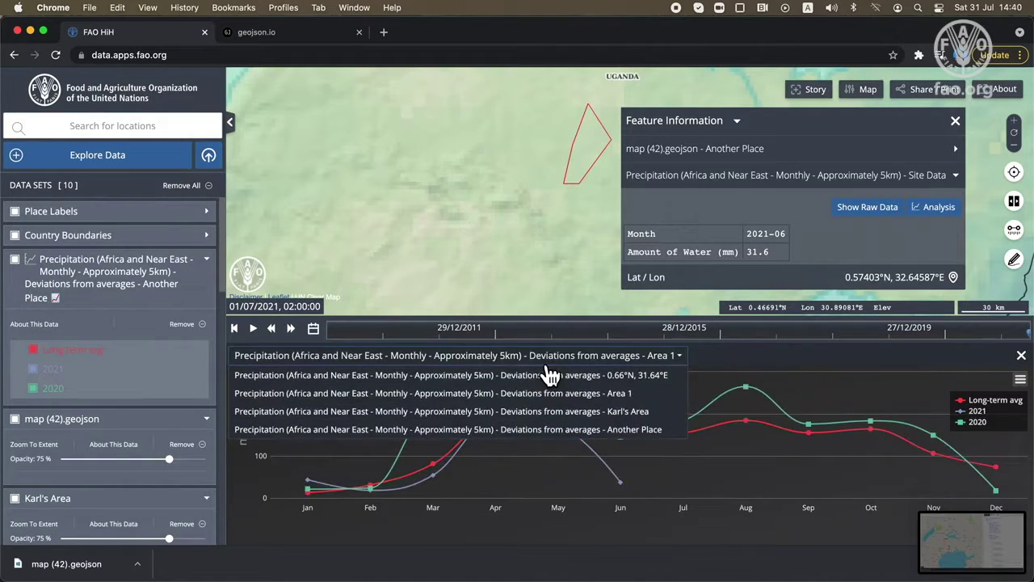
click(546, 412)
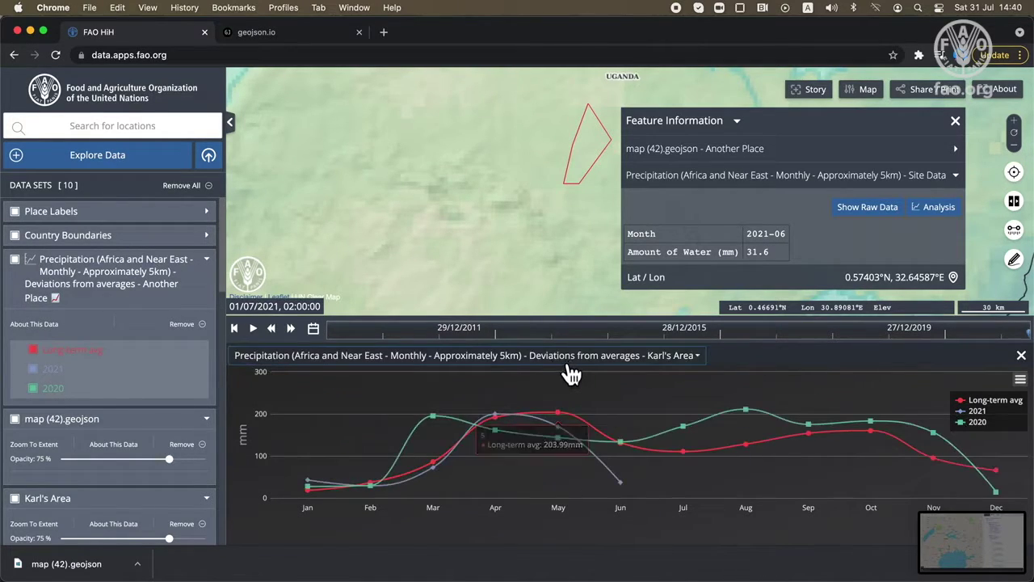
click(567, 362)
click(568, 431)
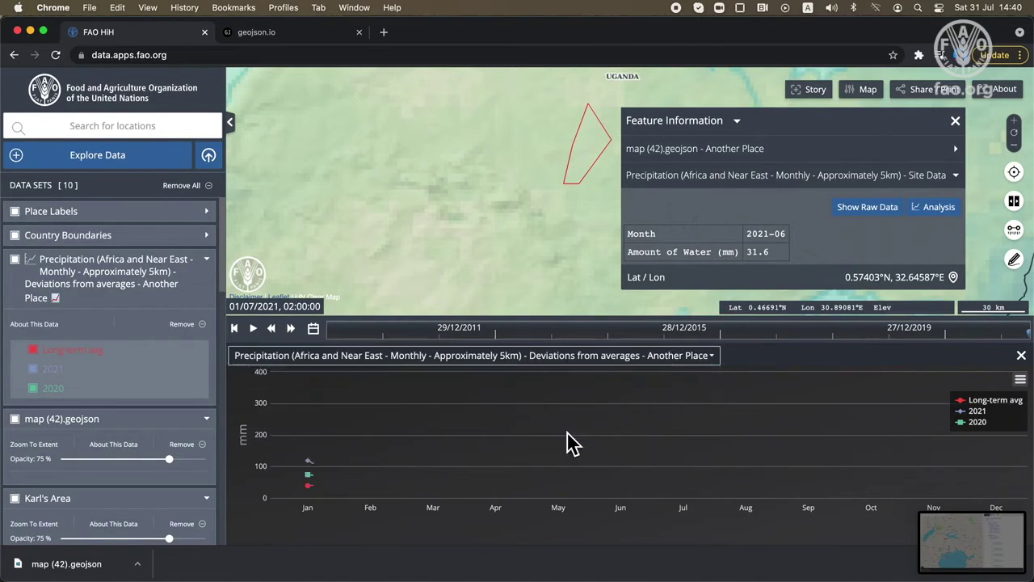